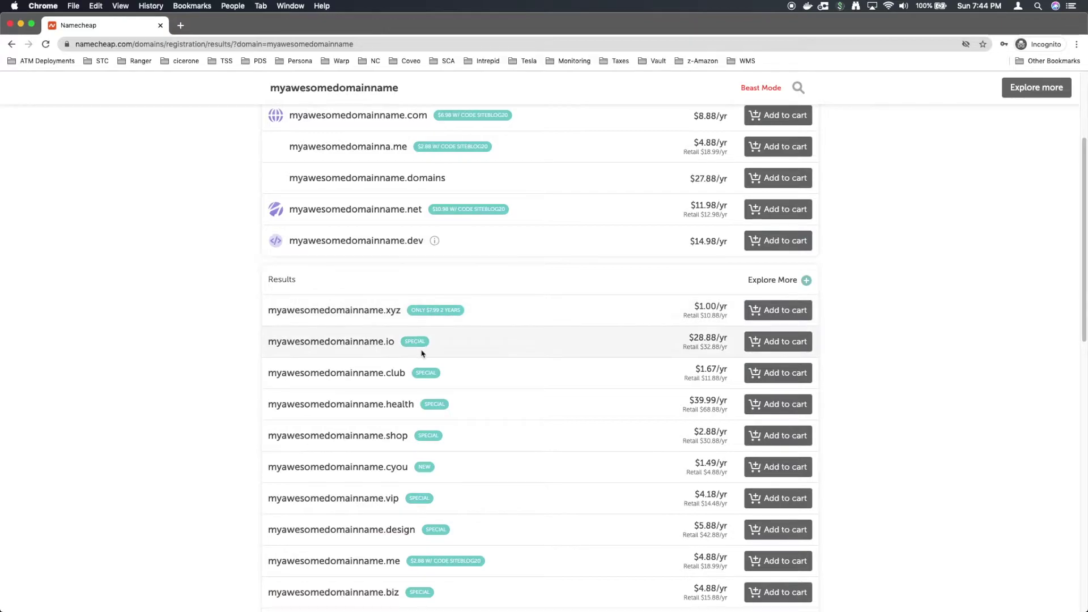
Step: Select the 'myawesomedomainname' term in the domain search bar so it can be replaced
{"action": "left_click_drag", "start_coordinate": [433, 183], "coordinate": [150, 177]}
Step: Search for buyitcheap and add buyitcheap.us at $3.88/yr to the cart
{"action": "type", "text": "buyitcheap"}
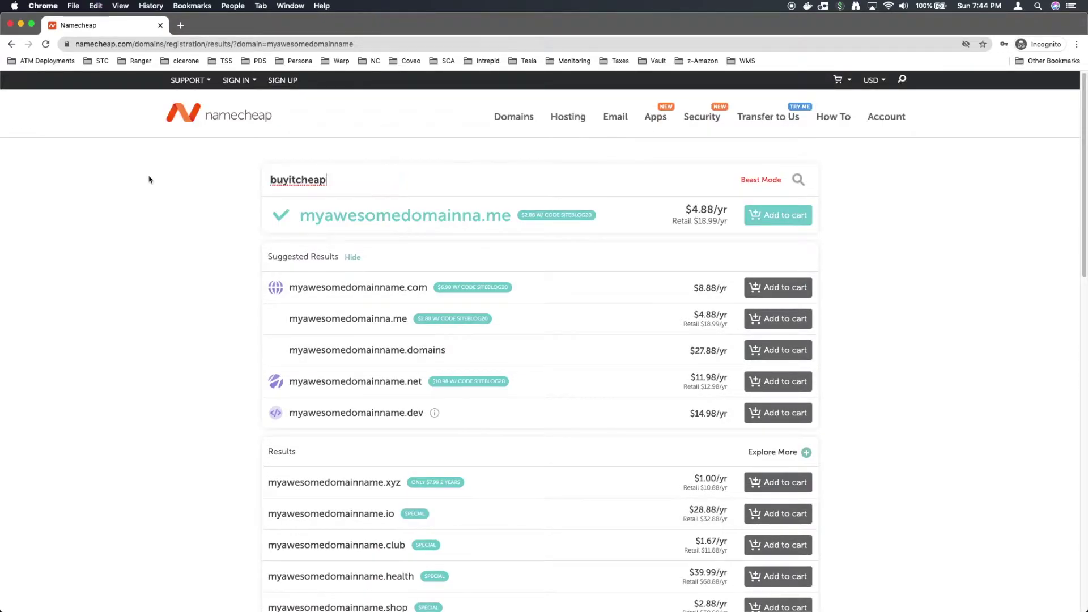
{"action": "key", "text": "Return"}
{"action": "scroll", "coordinate": [117, 281], "scroll_direction": "down", "scroll_amount": 5}
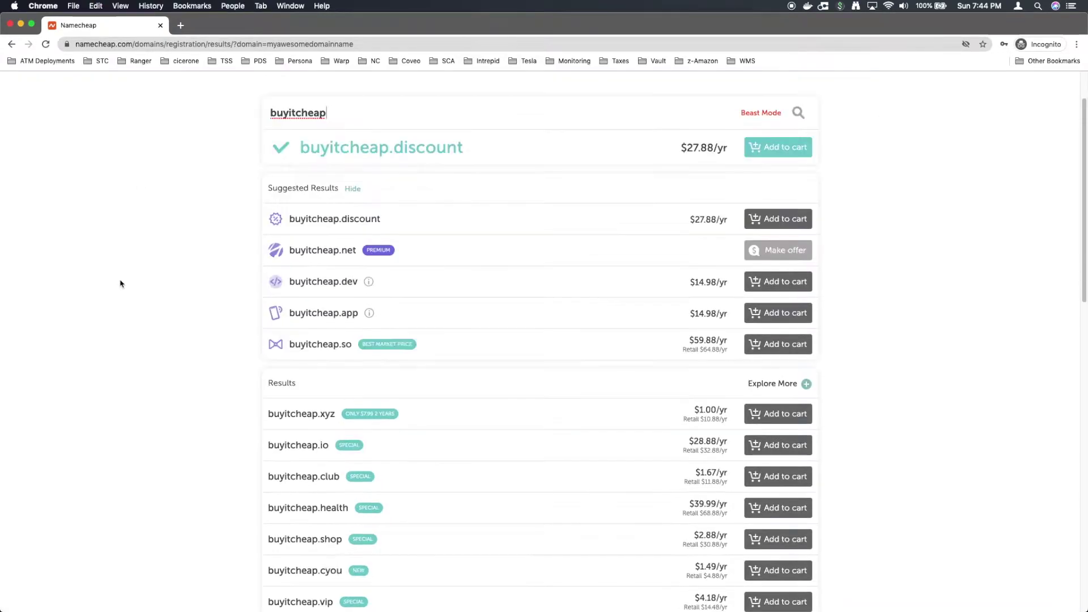
{"action": "scroll", "coordinate": [120, 282], "scroll_direction": "down", "scroll_amount": 1}
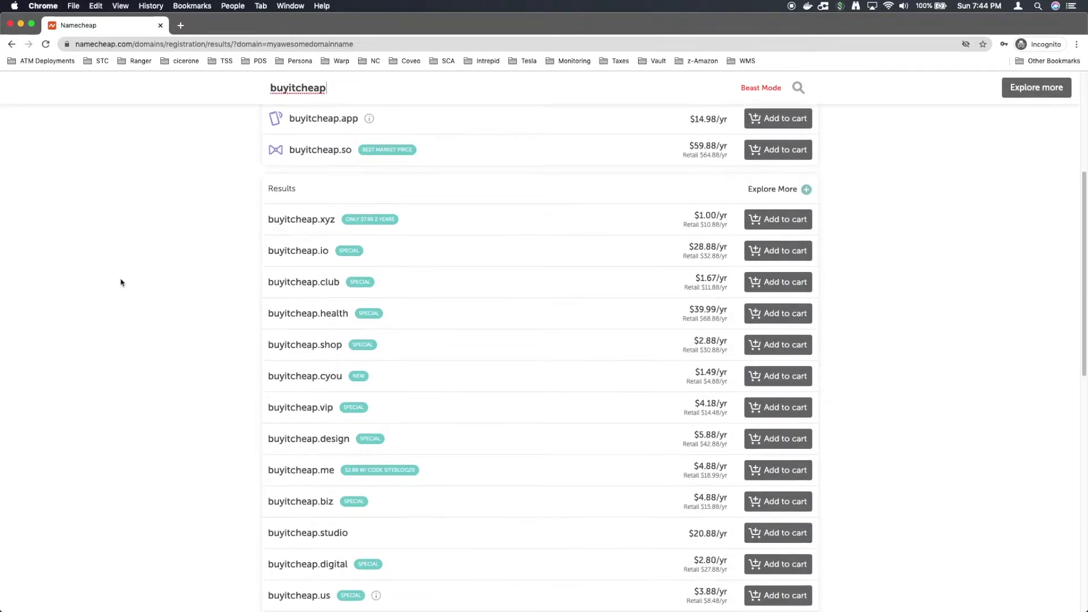
{"action": "scroll", "coordinate": [121, 282], "scroll_direction": "down", "scroll_amount": 4}
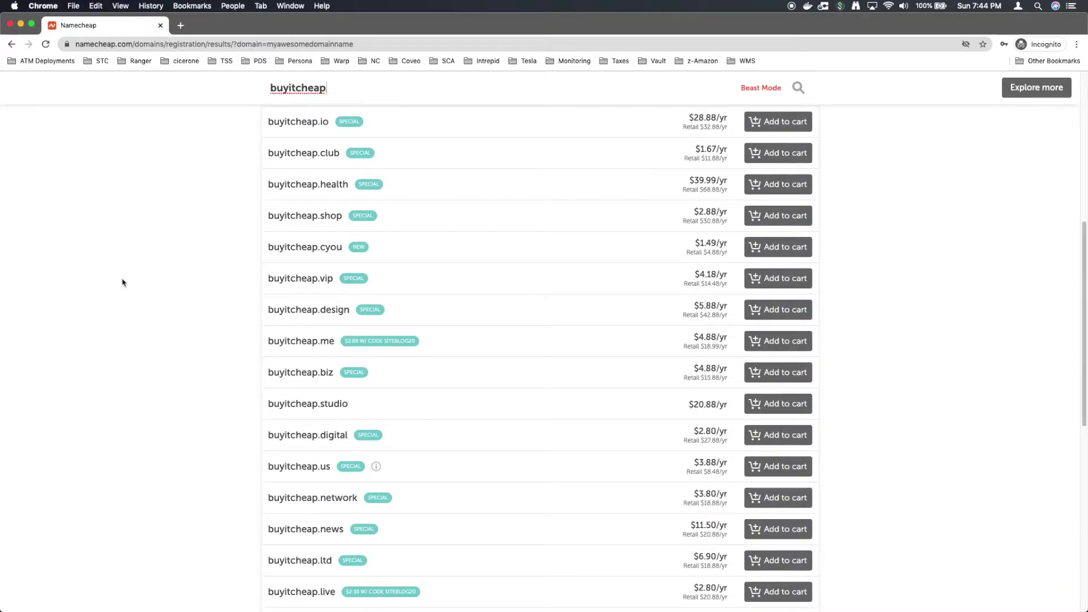
{"action": "mouse_move", "coordinate": [378, 471]}
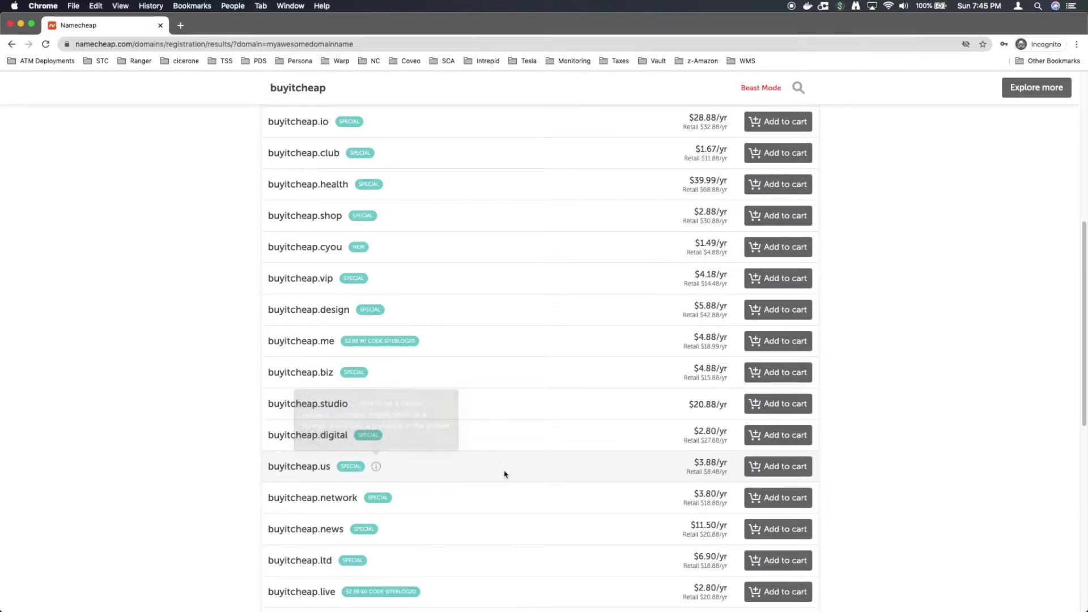
{"action": "left_click", "coordinate": [781, 467]}
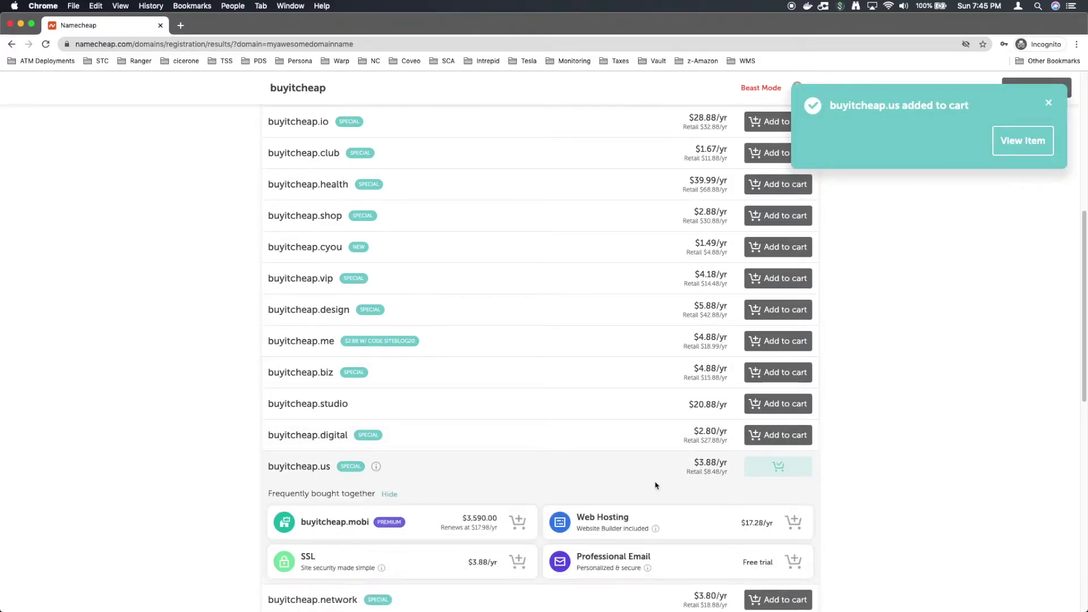
{"action": "scroll", "coordinate": [654, 485], "scroll_direction": "down", "scroll_amount": 1}
{"action": "scroll", "coordinate": [654, 485], "scroll_direction": "down", "scroll_amount": 1}
{"action": "scroll", "coordinate": [654, 485], "scroll_direction": "down", "scroll_amount": 1}
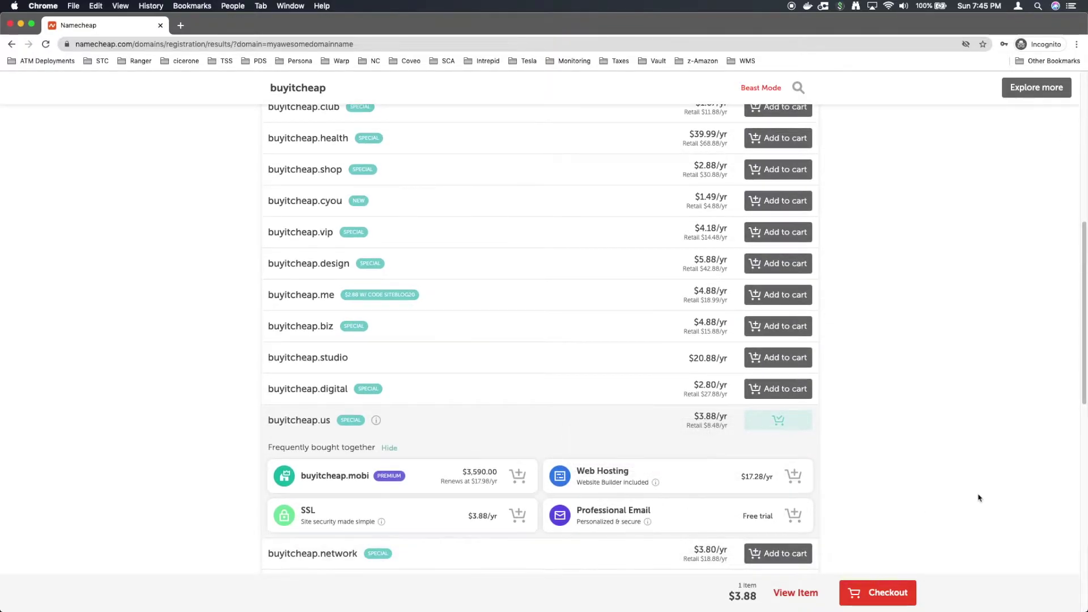
Step: Check out the cart and fill in the new account's username and password
{"action": "left_click", "coordinate": [881, 594]}
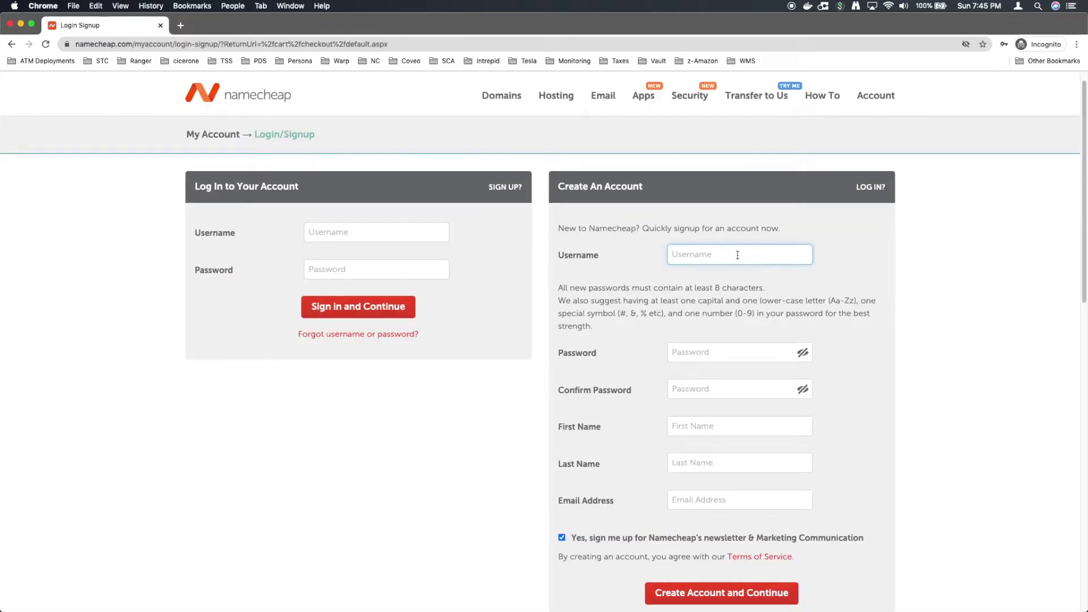
{"action": "type", "text": "namecheap101"}
{"action": "key", "text": "Tab"}
{"action": "key", "text": "Tab"}
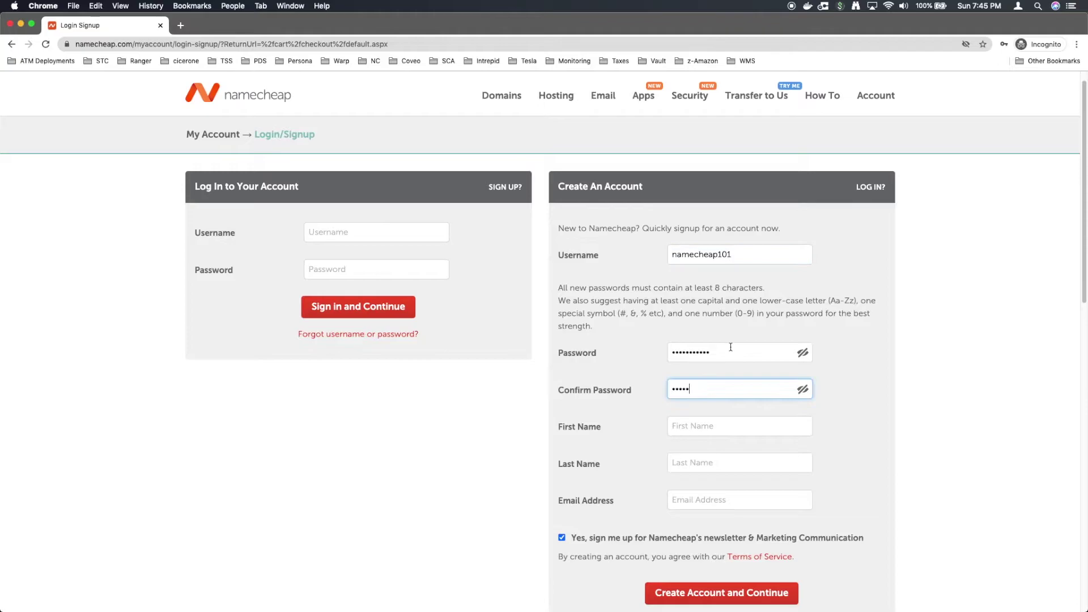
{"action": "key", "text": "BackSpace"}
{"action": "key", "text": "BackSpace"}
{"action": "key", "text": "BackSpace"}
{"action": "key", "text": "BackSpace"}
{"action": "key", "text": "BackSpace"}
{"action": "key", "text": "BackSpace"}
{"action": "type", "text": "•••••••"}
{"action": "key", "text": "Tab"}
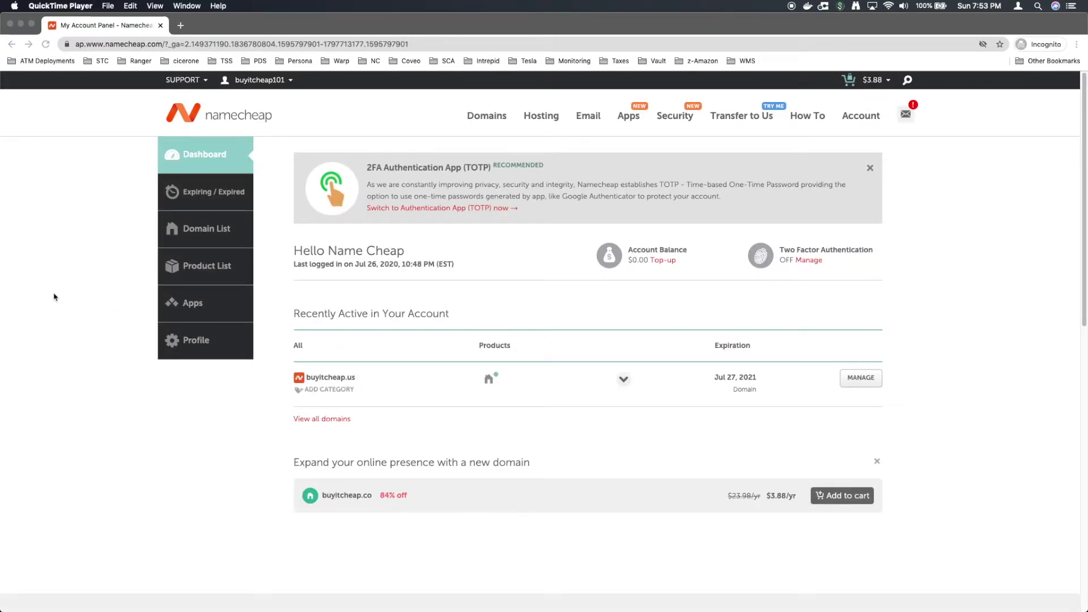
Step: Start buying the monthly Stellar shared hosting plan at $2.88/mo
{"action": "left_click", "coordinate": [541, 121]}
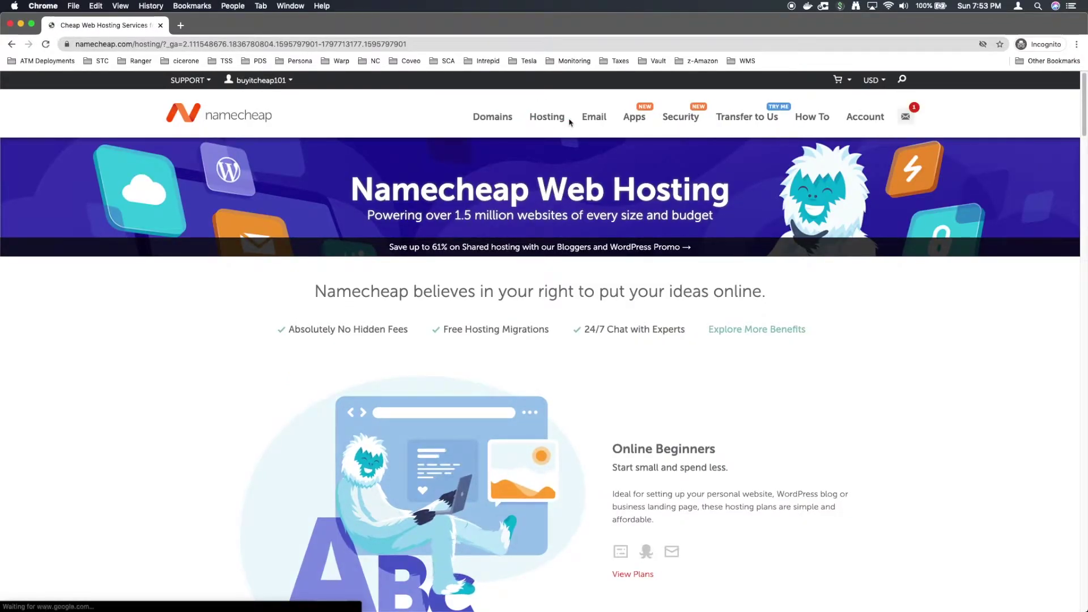
{"action": "mouse_move", "coordinate": [561, 119]}
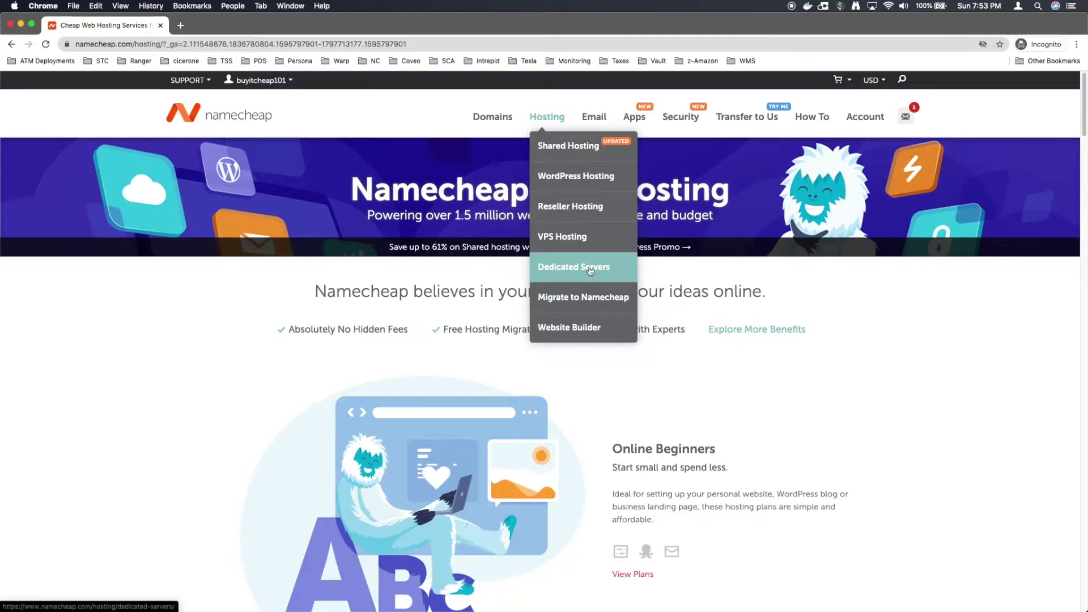
{"action": "left_click", "coordinate": [582, 149]}
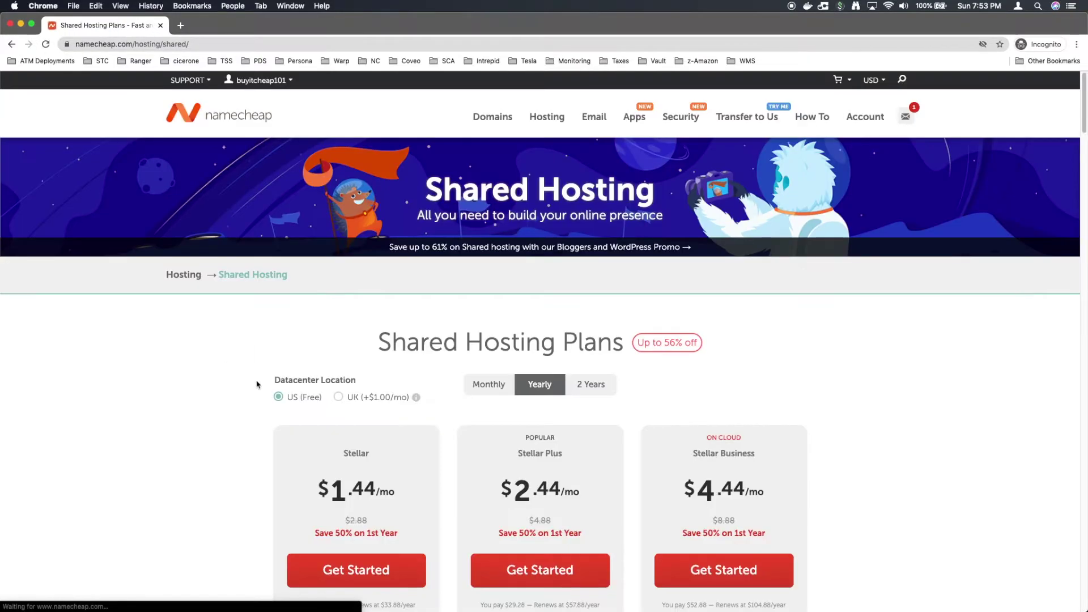
{"action": "scroll", "coordinate": [230, 415], "scroll_direction": "down", "scroll_amount": 2}
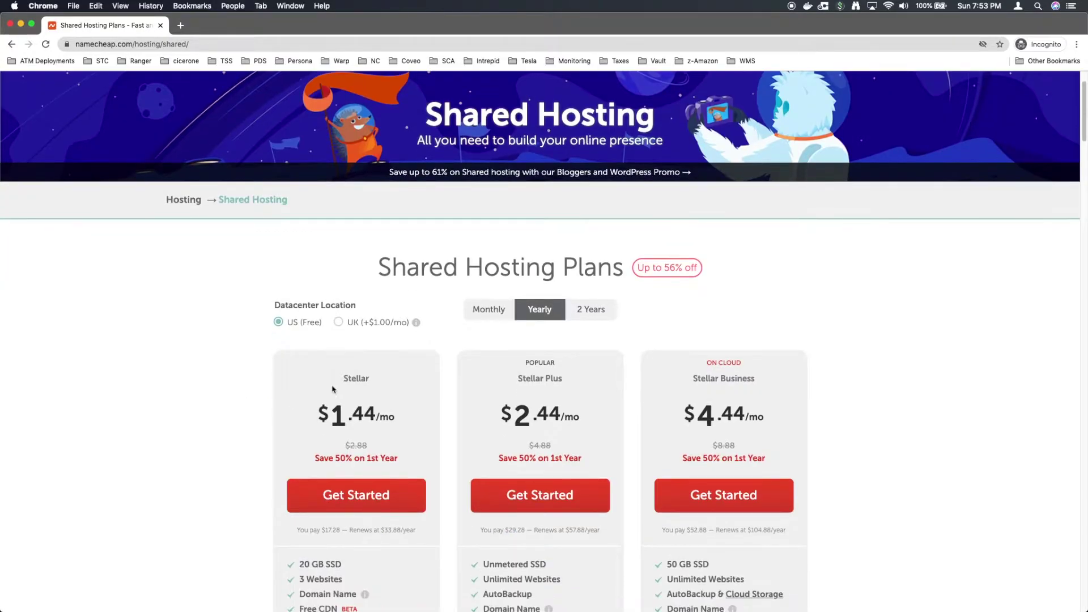
{"action": "left_click", "coordinate": [489, 323]}
{"action": "scroll", "coordinate": [396, 317], "scroll_direction": "down", "scroll_amount": 5}
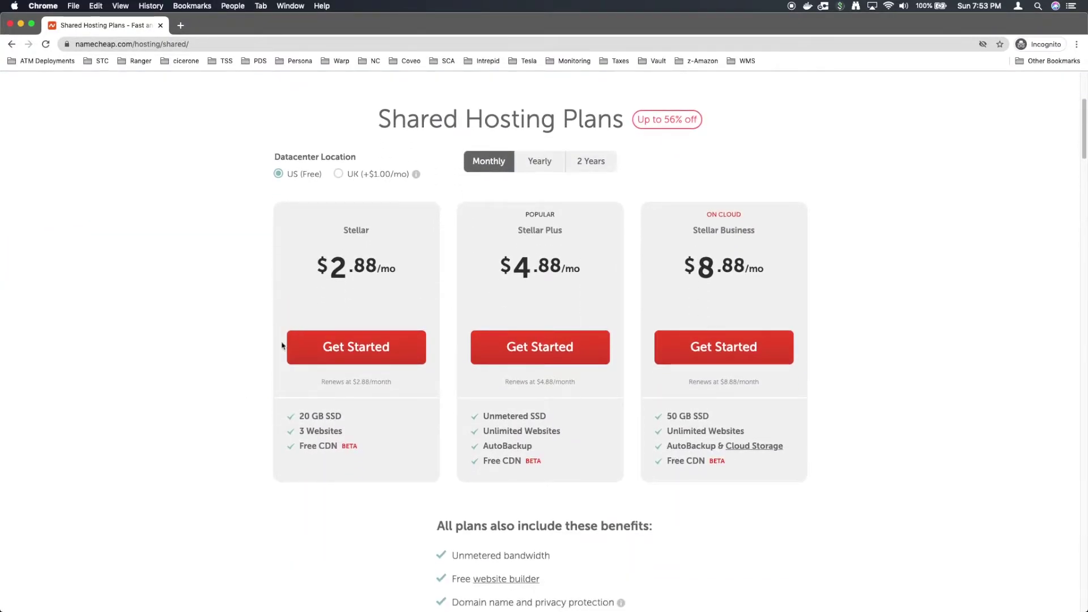
{"action": "left_click", "coordinate": [369, 348]}
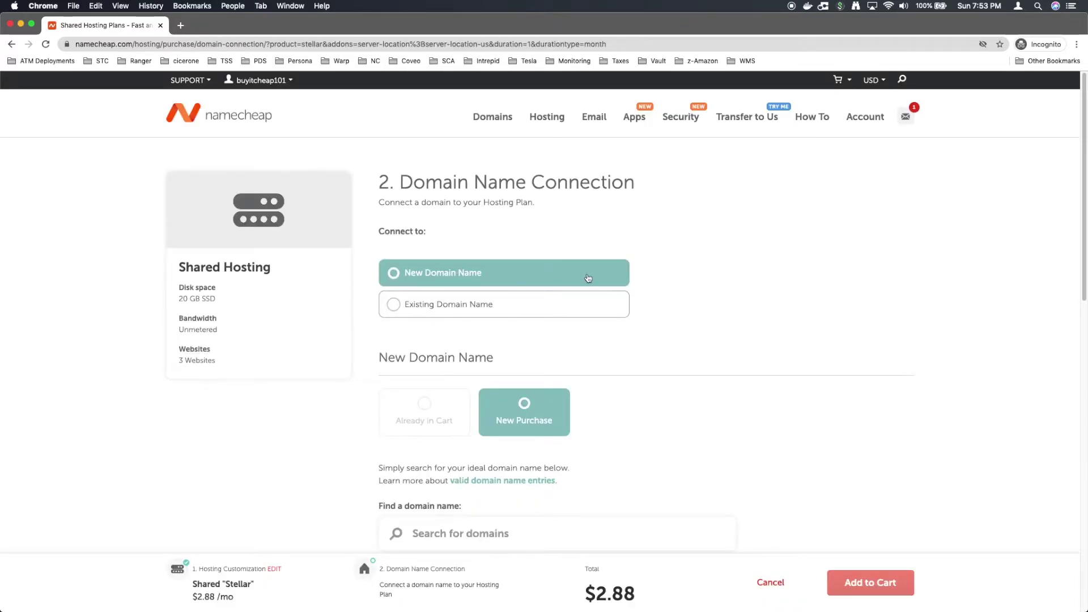
Step: Connect the existing domain buyitcheap.us to Stellar hosting and add it to the cart at $2.88
{"action": "left_click", "coordinate": [499, 306]}
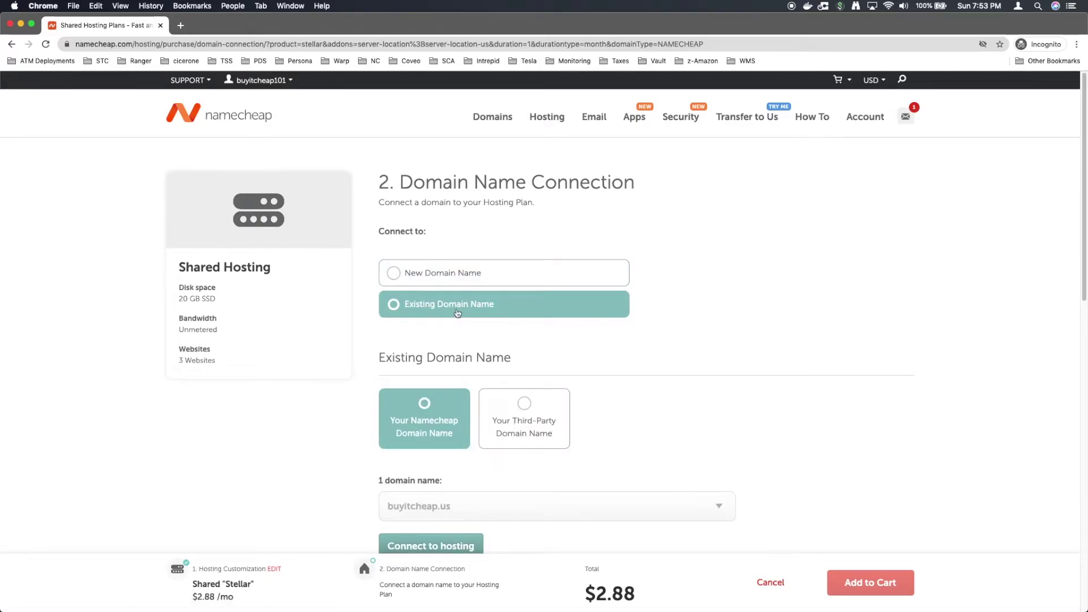
{"action": "scroll", "coordinate": [457, 312], "scroll_direction": "down", "scroll_amount": 2}
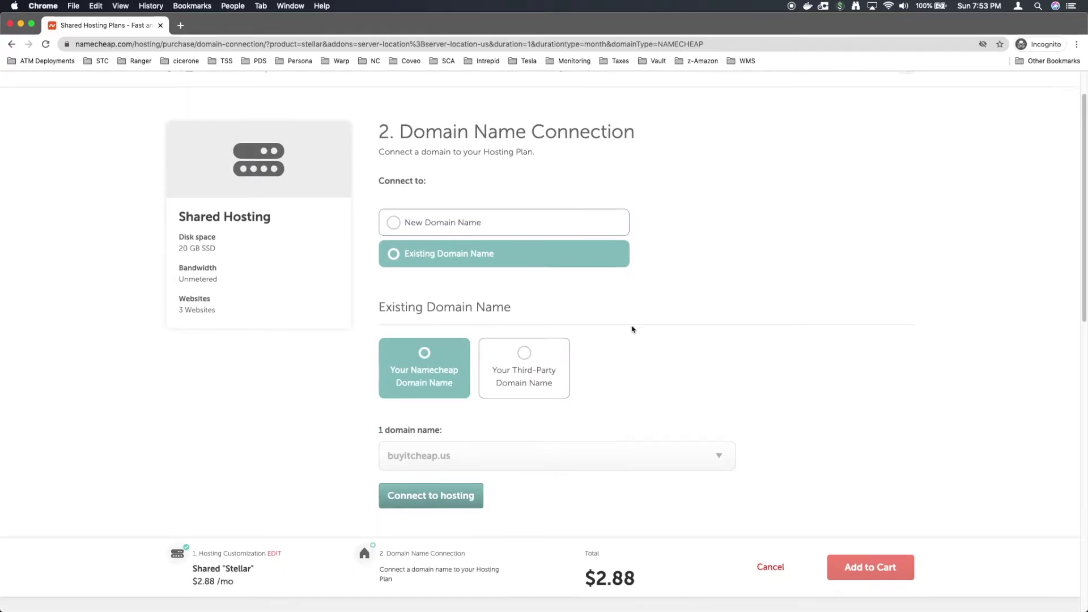
{"action": "scroll", "coordinate": [632, 328], "scroll_direction": "down", "scroll_amount": 2}
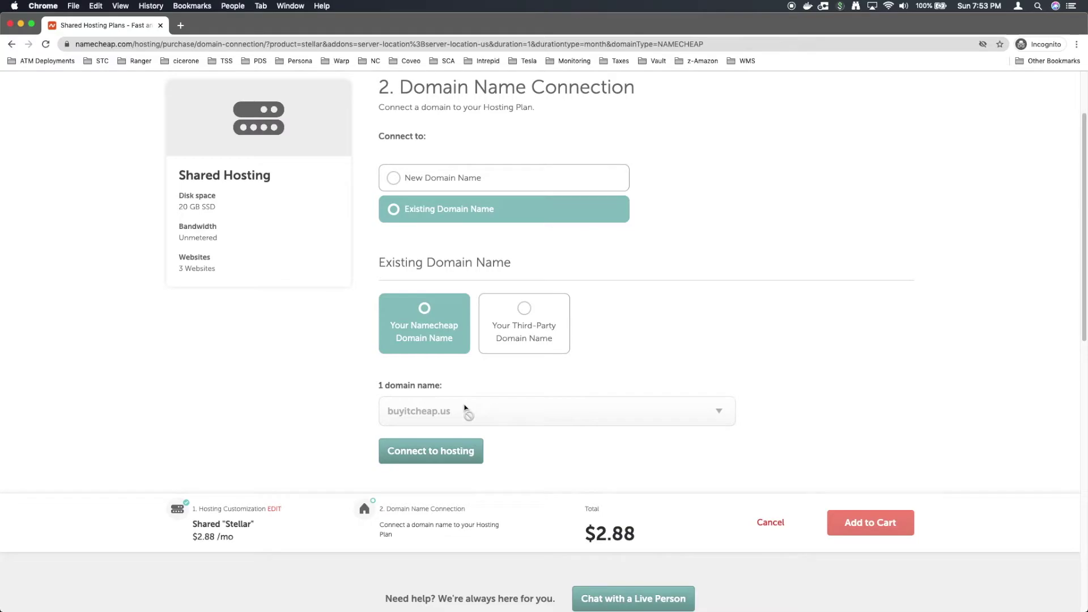
{"action": "scroll", "coordinate": [482, 405], "scroll_direction": "down", "scroll_amount": 2}
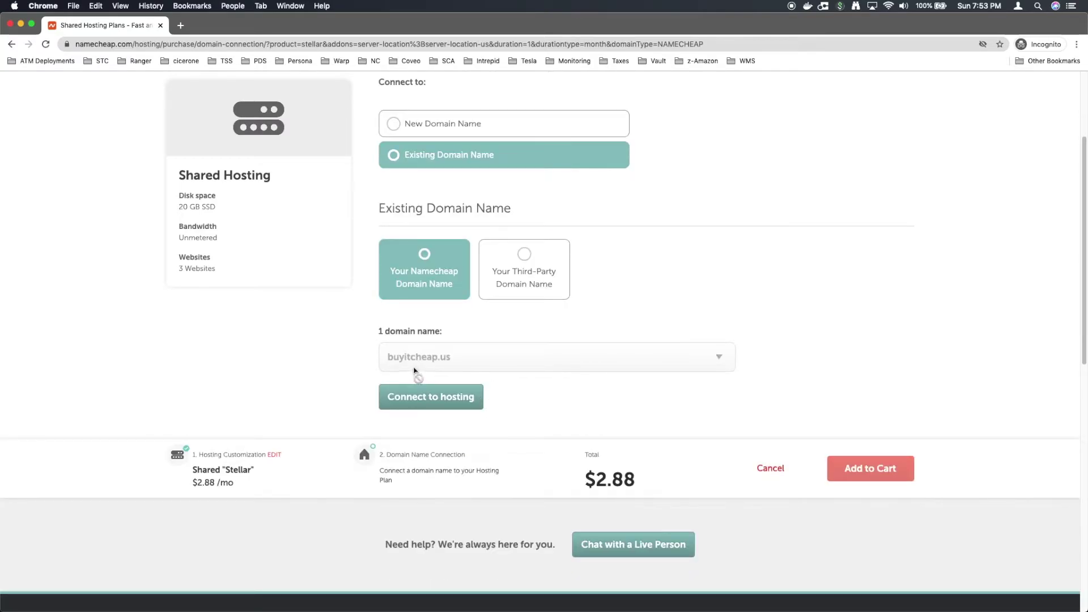
{"action": "scroll", "coordinate": [414, 373], "scroll_direction": "down", "scroll_amount": 2}
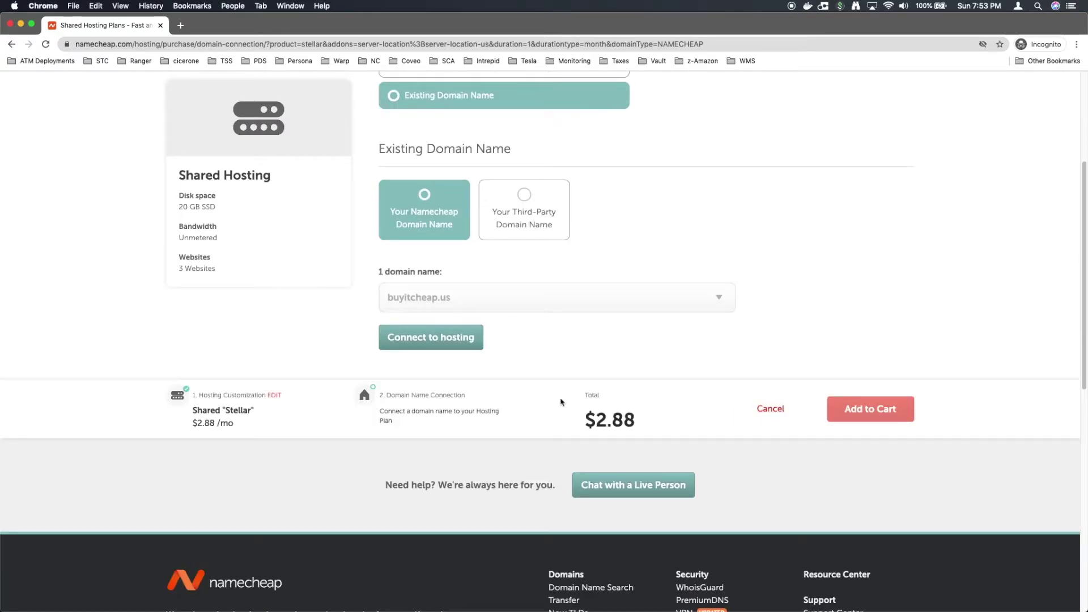
{"action": "left_click", "coordinate": [450, 342]}
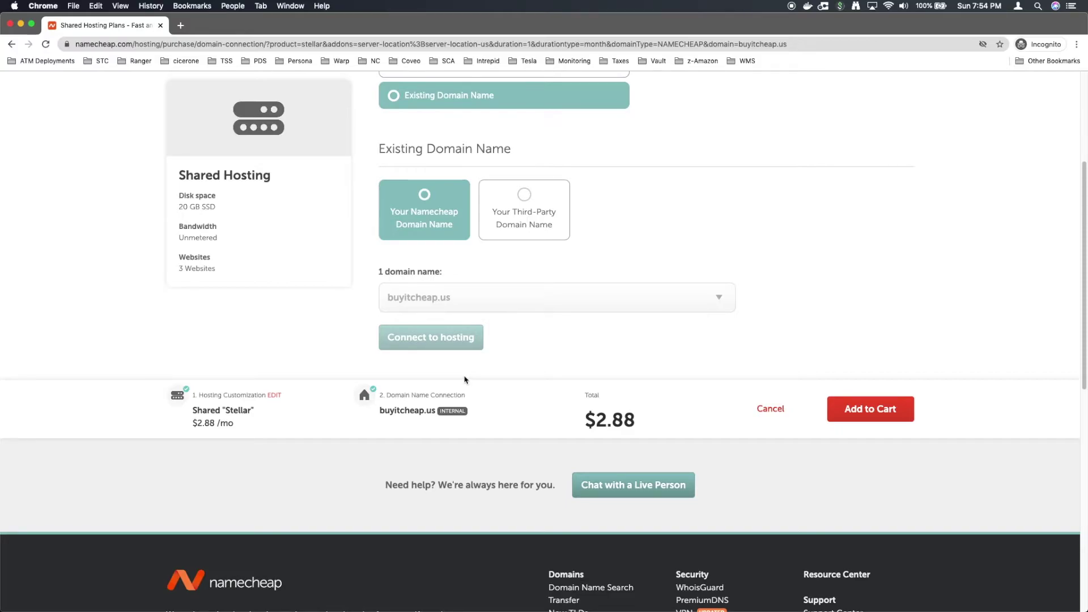
{"action": "scroll", "coordinate": [465, 380], "scroll_direction": "down", "scroll_amount": 2}
{"action": "scroll", "coordinate": [487, 367], "scroll_direction": "up", "scroll_amount": 3}
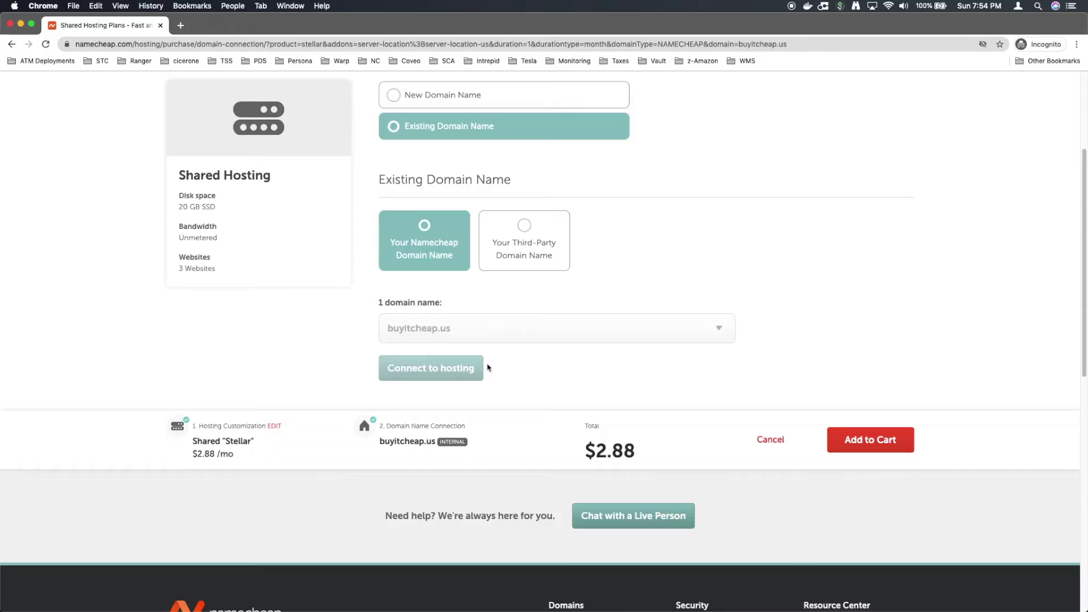
{"action": "left_click", "coordinate": [865, 443]}
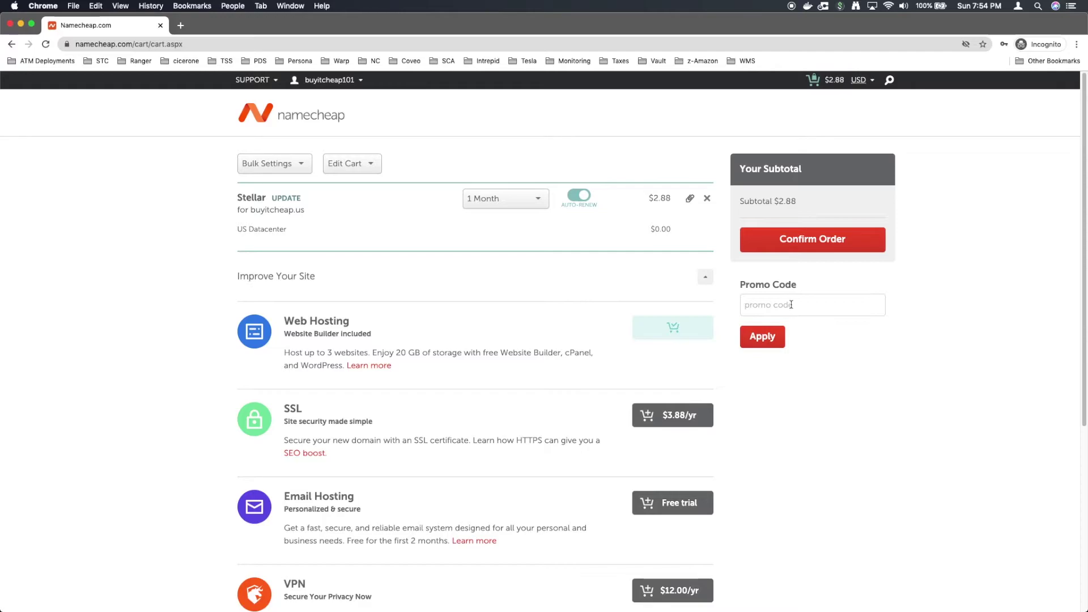
Step: Confirm the $2.88 Stellar hosting order for buyitcheap.us
{"action": "scroll", "coordinate": [566, 269], "scroll_direction": "down", "scroll_amount": 5}
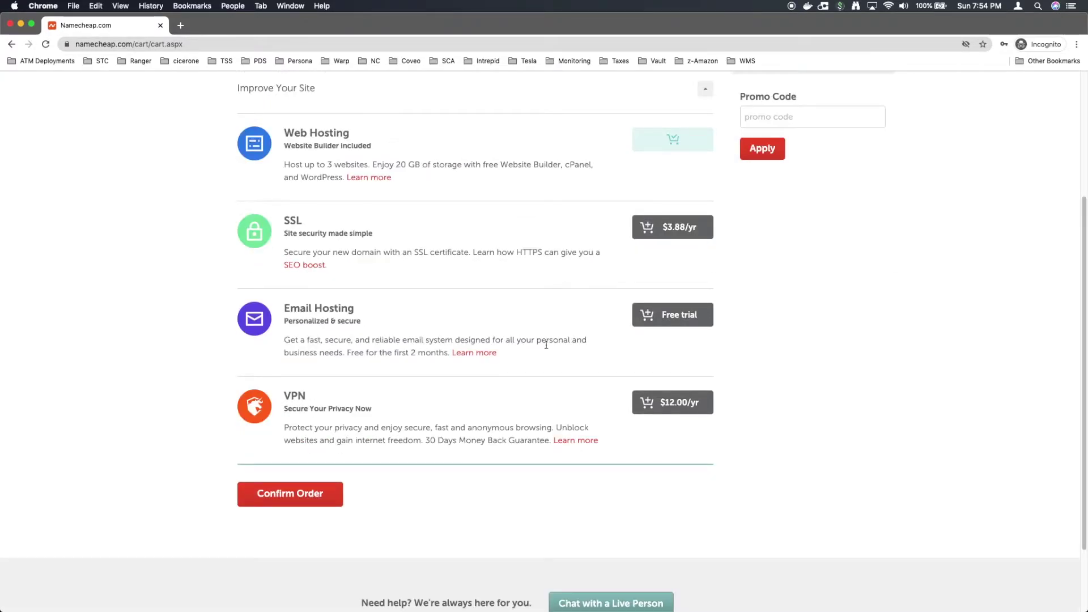
{"action": "scroll", "coordinate": [549, 345], "scroll_direction": "up", "scroll_amount": 5}
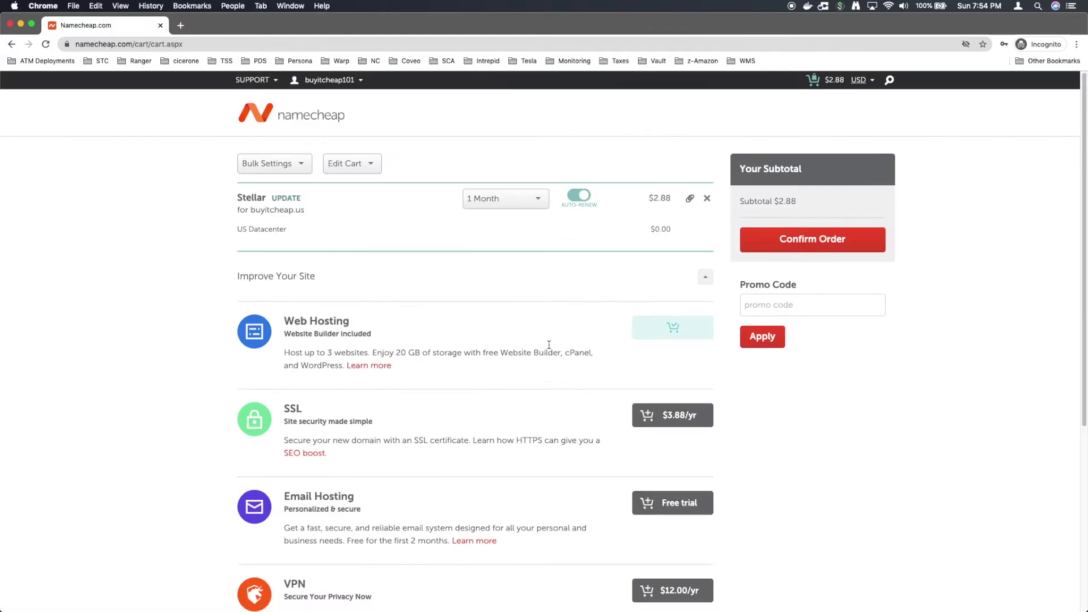
{"action": "left_click", "coordinate": [807, 241]}
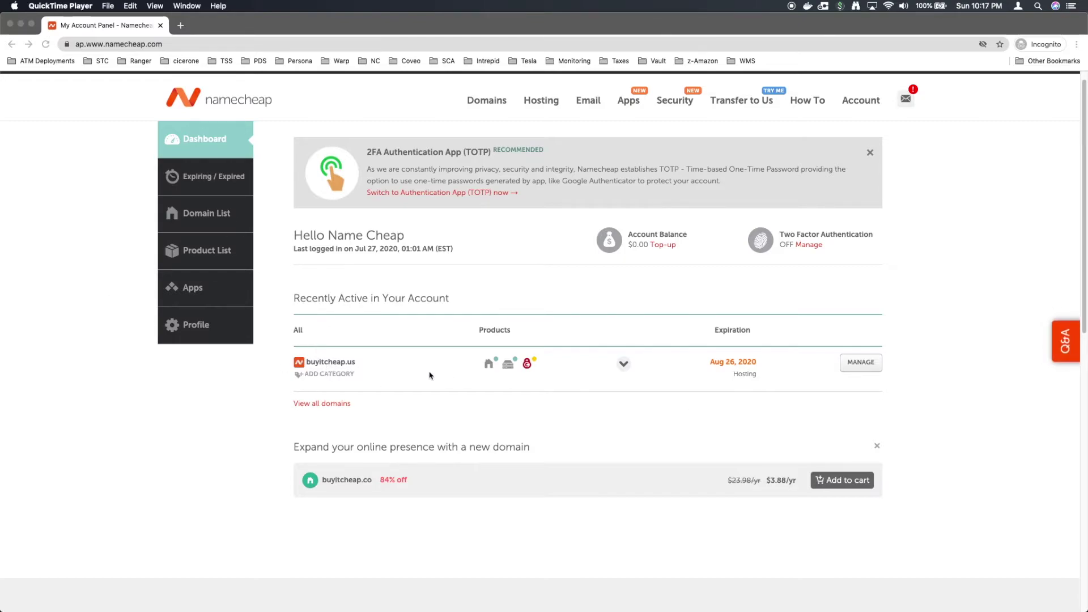
Step: Verify buyitcheap.us nameservers stay on Namecheap Web Hosting DNS, then return to the Dashboard
{"action": "left_click", "coordinate": [860, 364]}
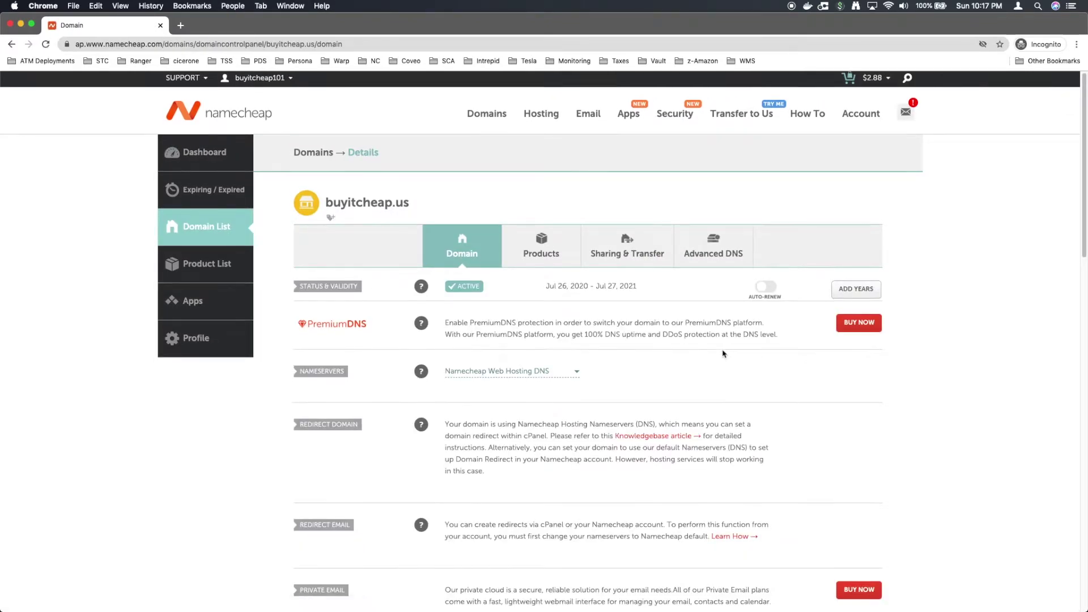
{"action": "scroll", "coordinate": [723, 354], "scroll_direction": "down", "scroll_amount": 1}
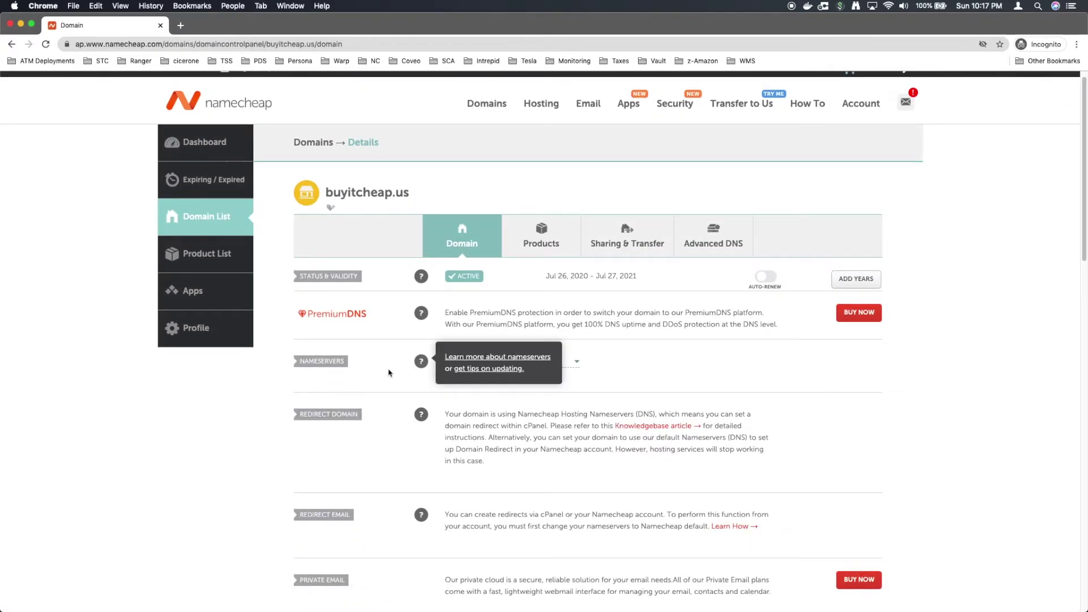
{"action": "left_click", "coordinate": [575, 361]}
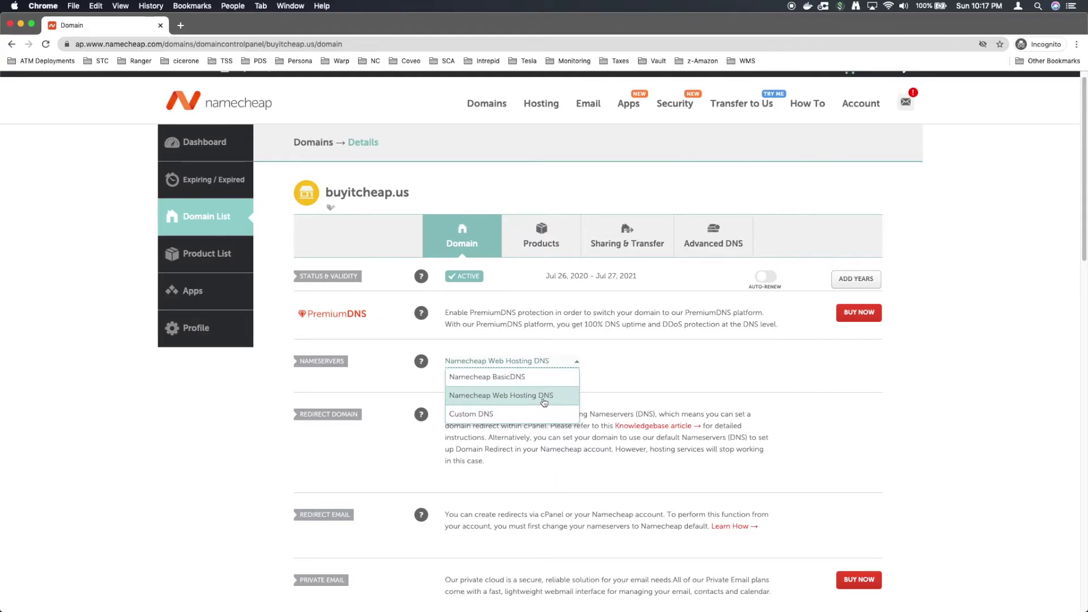
{"action": "left_click", "coordinate": [631, 392]}
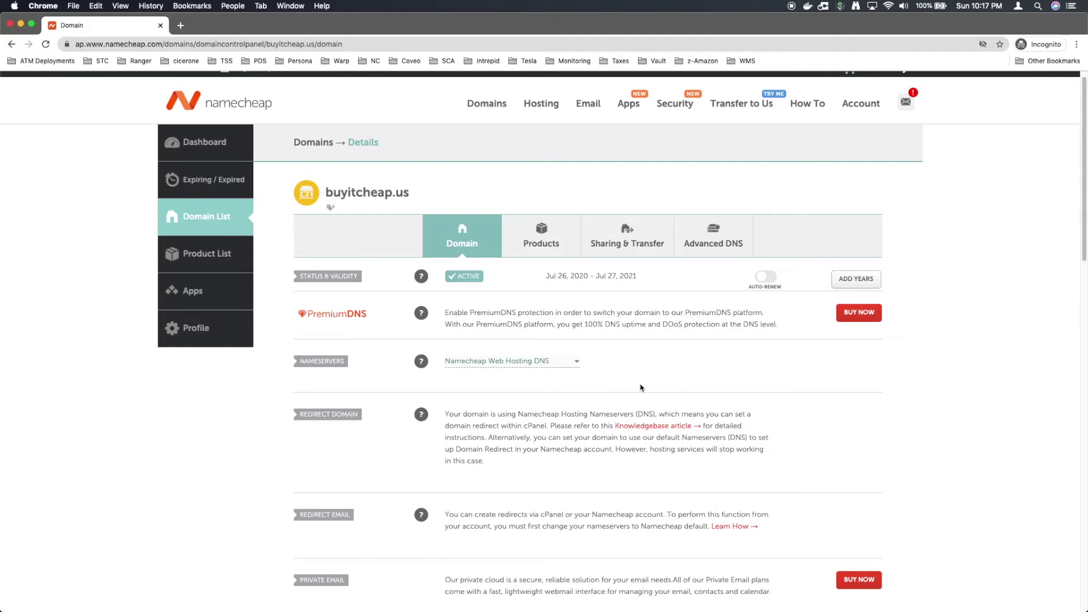
{"action": "scroll", "coordinate": [624, 379], "scroll_direction": "down", "scroll_amount": 1}
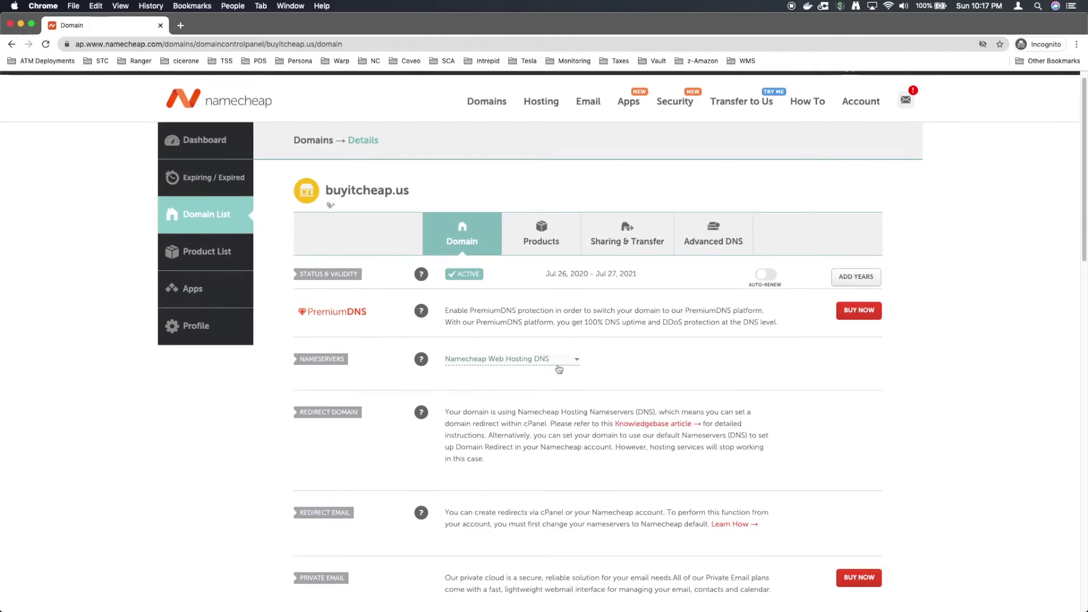
{"action": "left_click", "coordinate": [556, 362]}
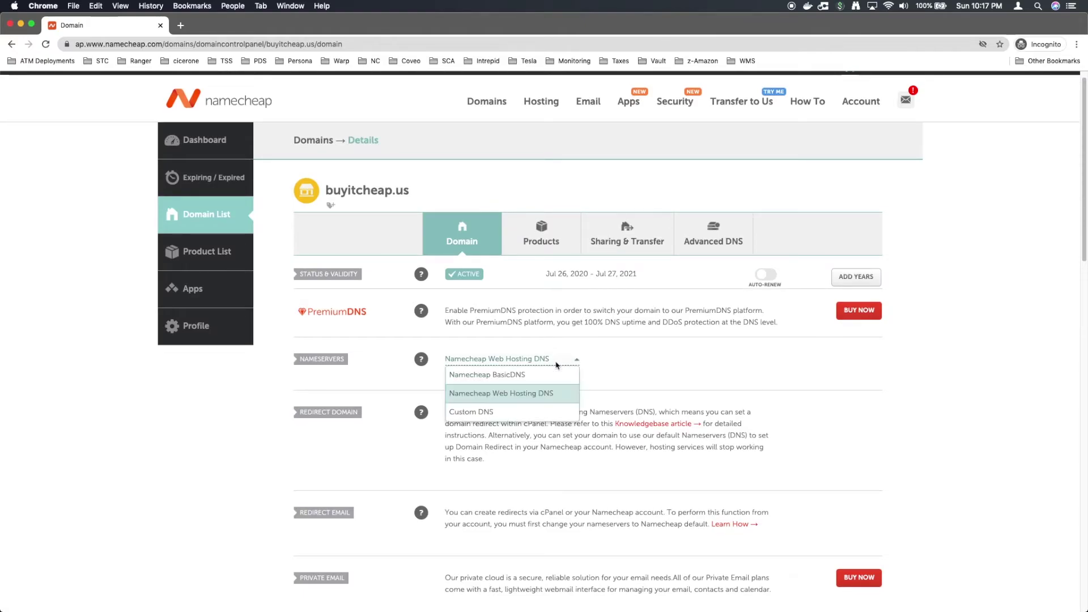
{"action": "left_click", "coordinate": [728, 377]}
{"action": "left_click", "coordinate": [543, 361]}
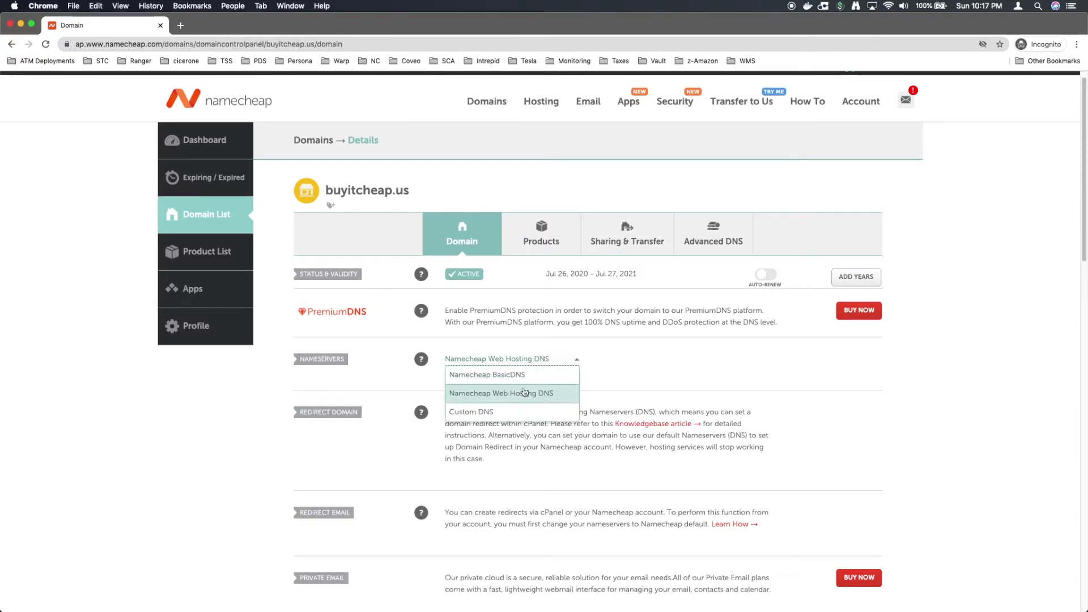
{"action": "left_click", "coordinate": [642, 379]}
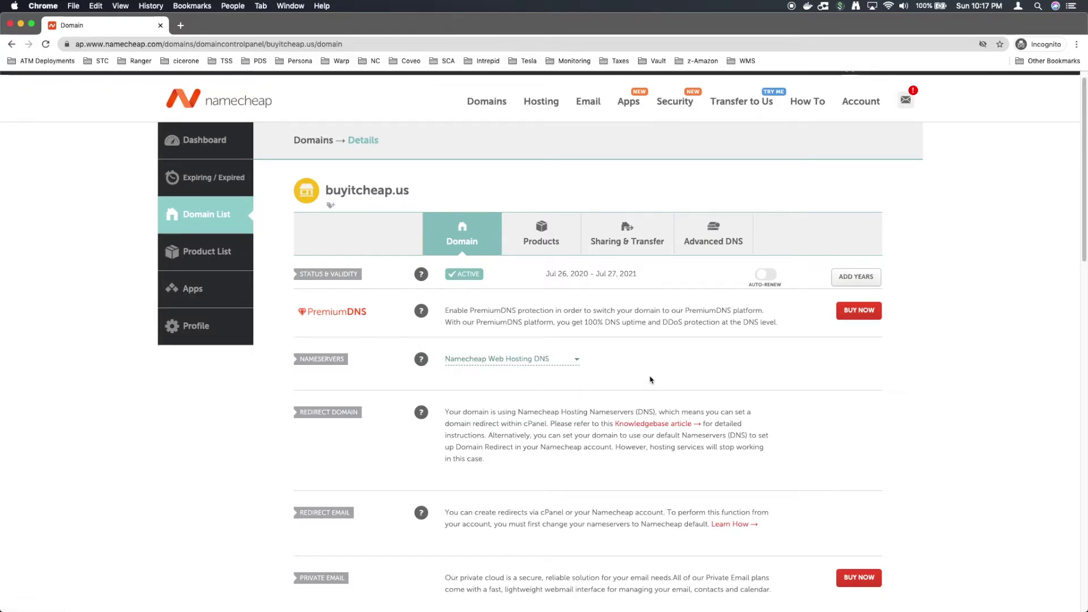
{"action": "scroll", "coordinate": [657, 382], "scroll_direction": "up", "scroll_amount": 1}
{"action": "left_click", "coordinate": [209, 163]}
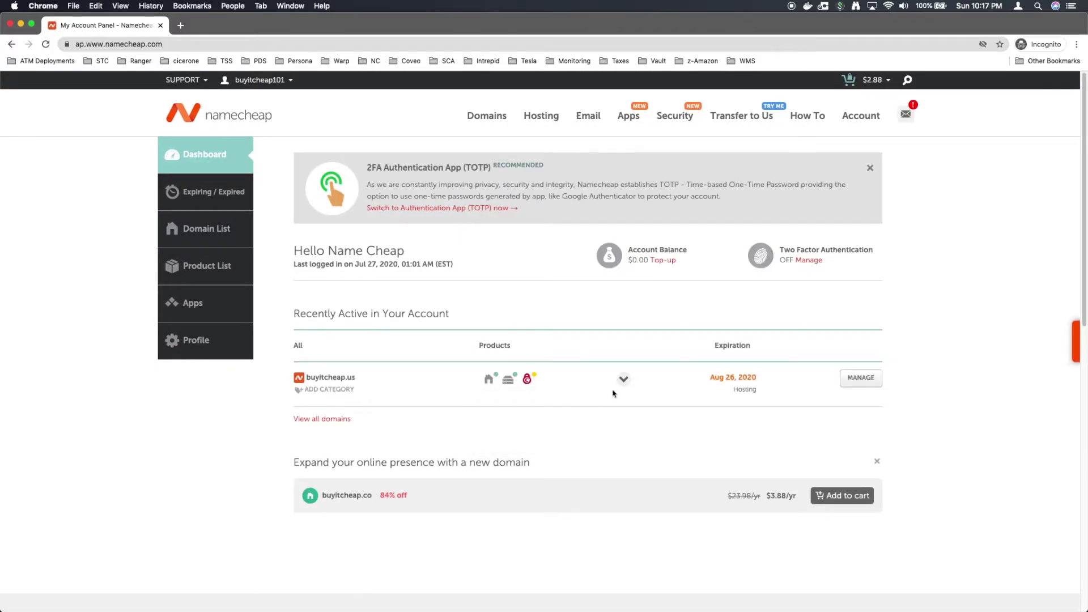
Step: Log into cPanel for the Stellar hosting under buyitcheap.us
{"action": "left_click", "coordinate": [624, 380]}
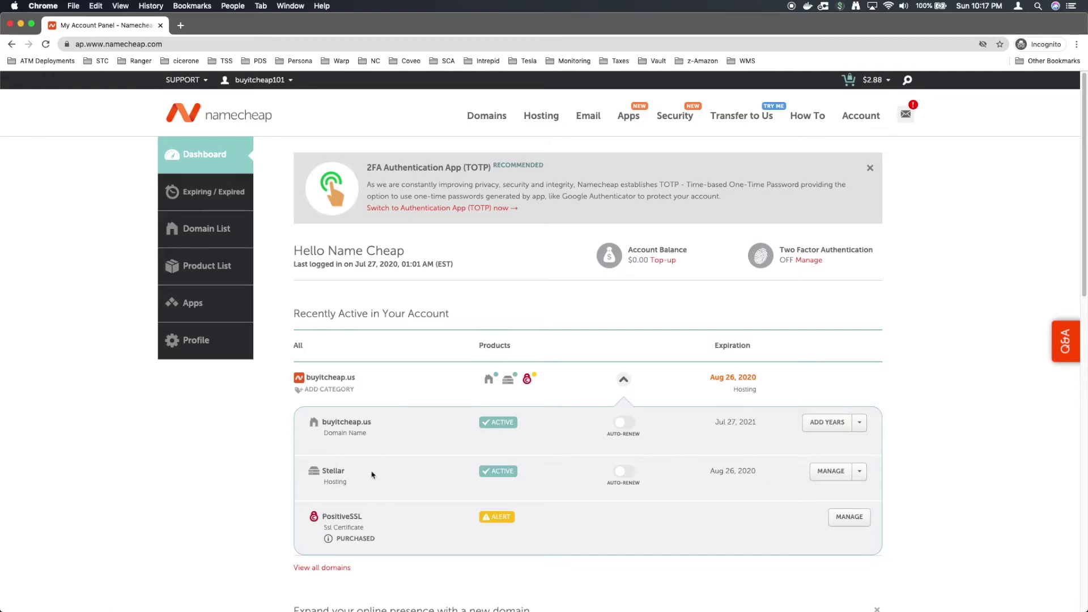
{"action": "left_click", "coordinate": [859, 471]}
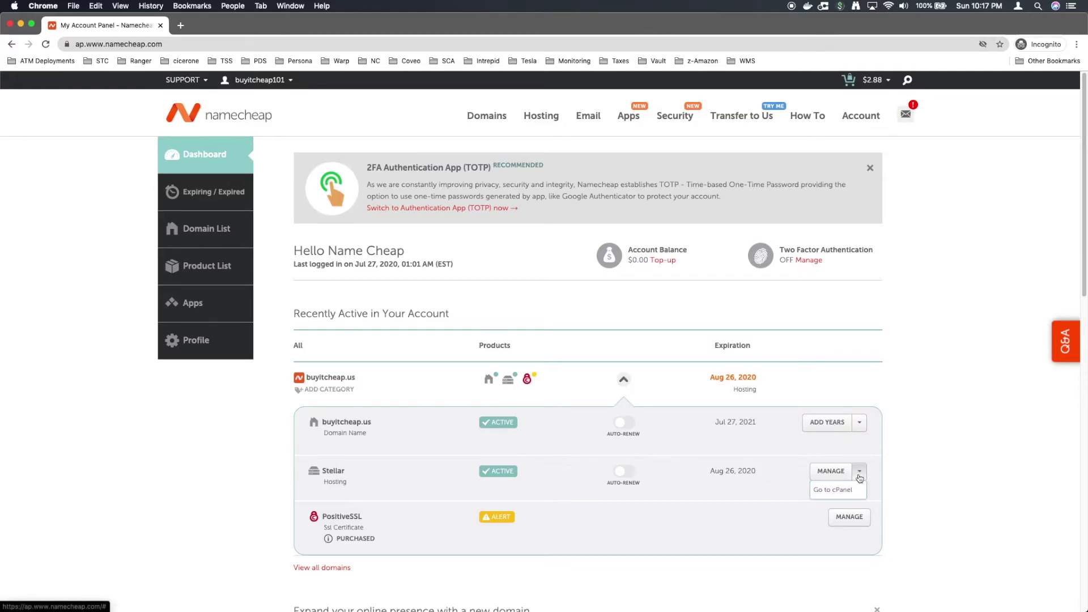
{"action": "left_click", "coordinate": [840, 494]}
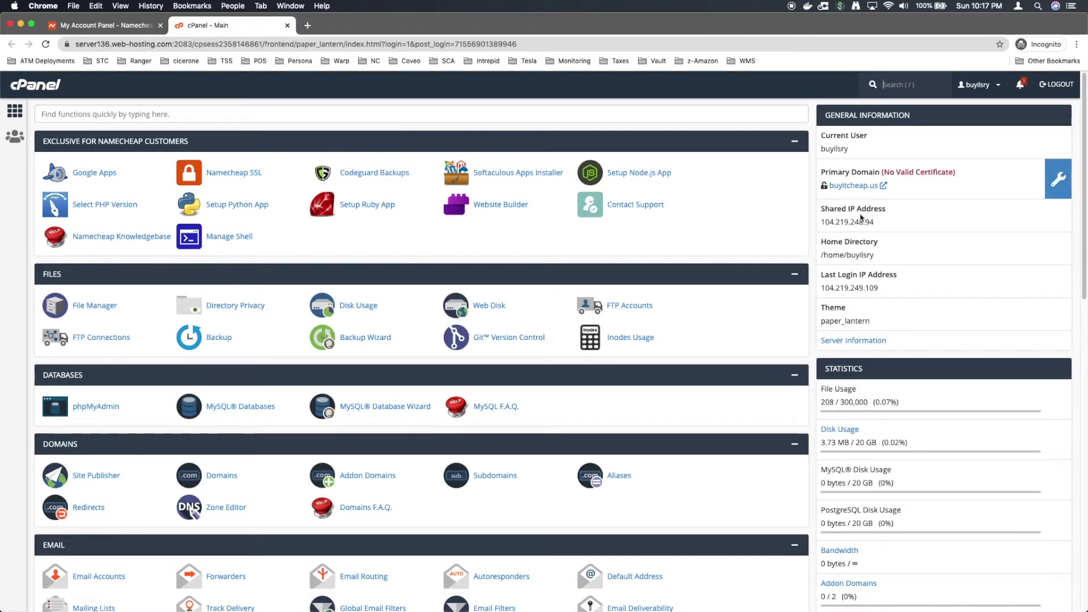
Step: Check buyitcheap.us in a new tab shows the 'Your website is ready to go!' page
{"action": "left_click", "coordinate": [853, 186]}
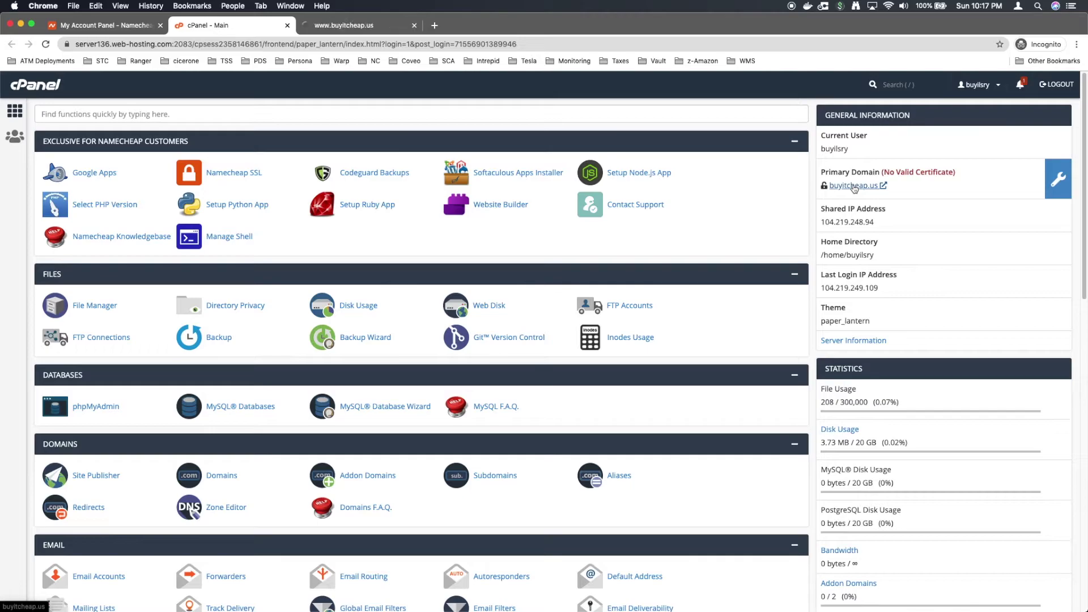
{"action": "left_click", "coordinate": [363, 28]}
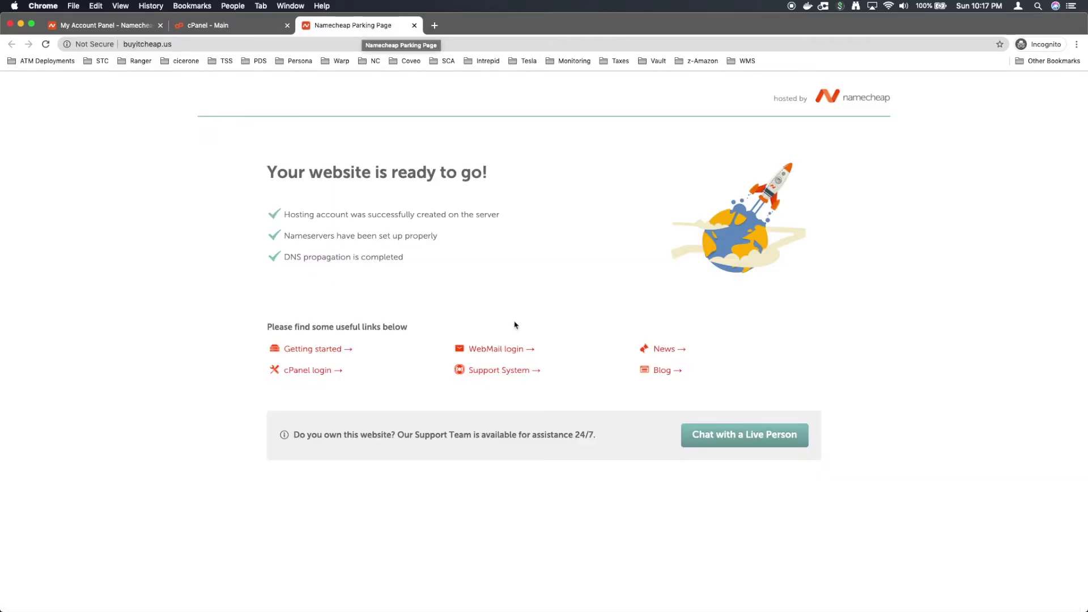
{"action": "left_click_drag", "start_coordinate": [245, 177], "coordinate": [517, 178]}
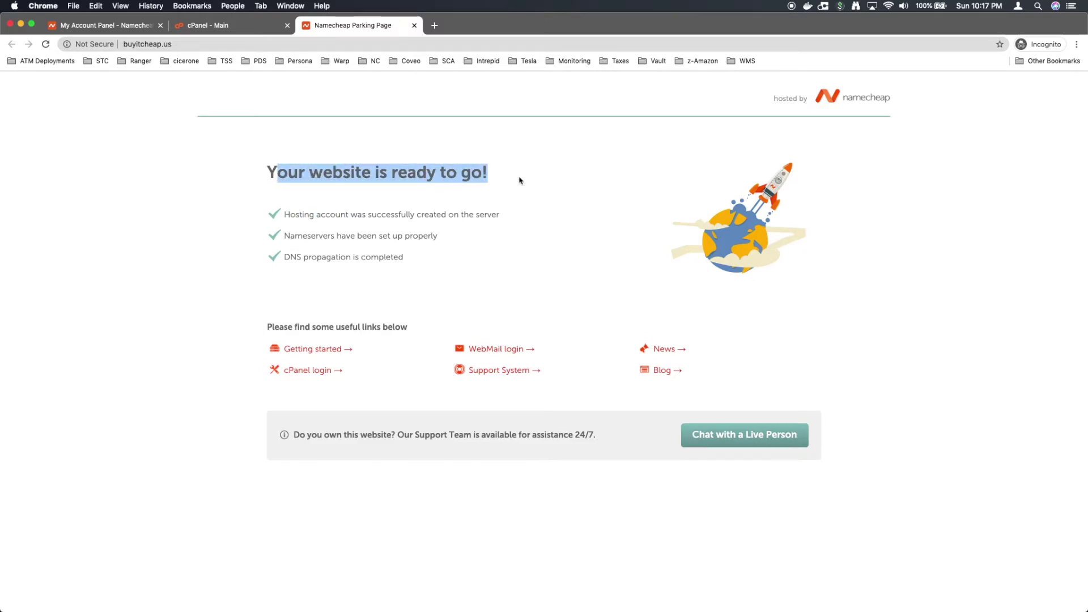
{"action": "left_click", "coordinate": [515, 179]}
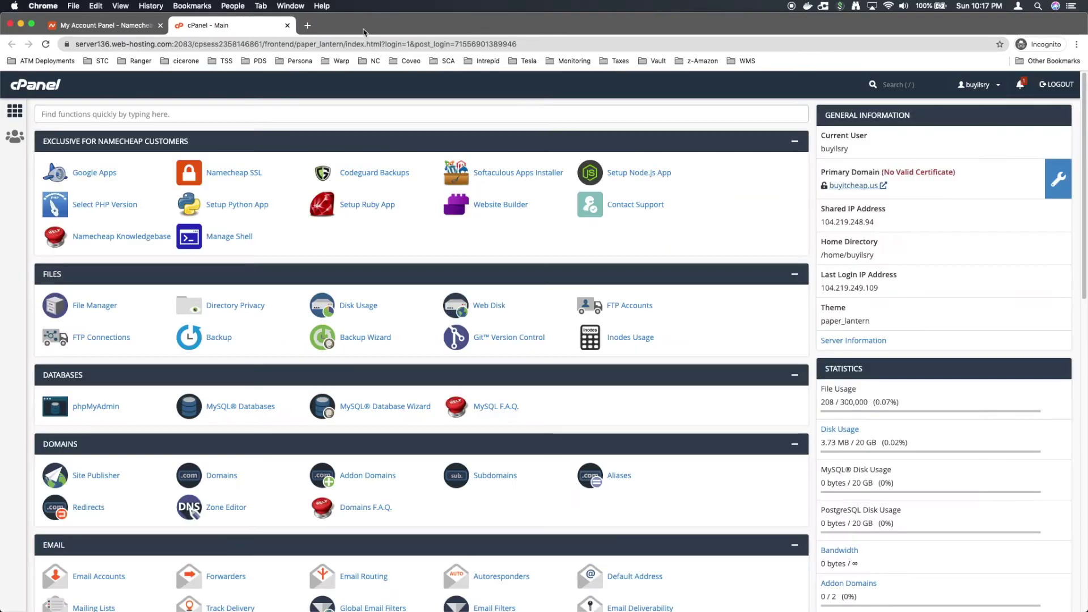
{"action": "left_click", "coordinate": [383, 242]}
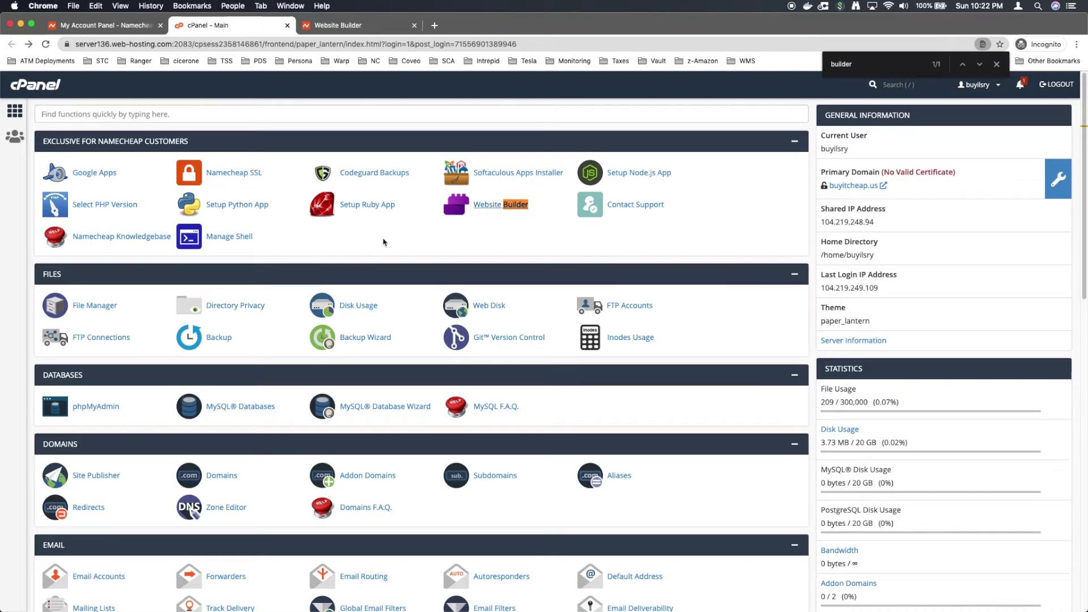
Step: Launch Website Builder from cPanel, keeping a single builder tab
{"action": "left_click", "coordinate": [494, 206]}
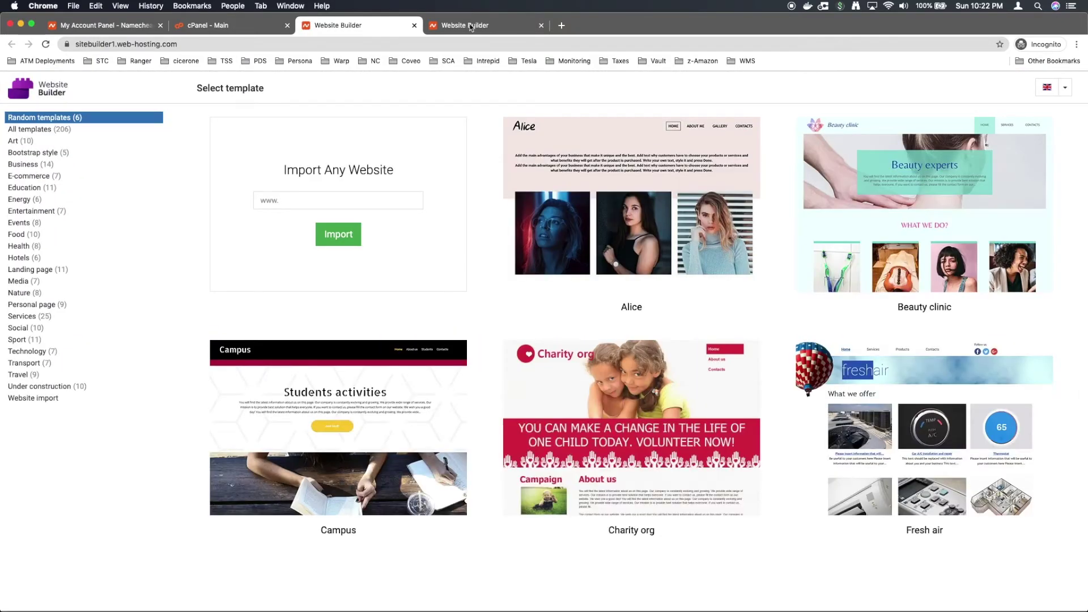
{"action": "middle_click", "coordinate": [470, 26]}
{"action": "mouse_move", "coordinate": [564, 306]}
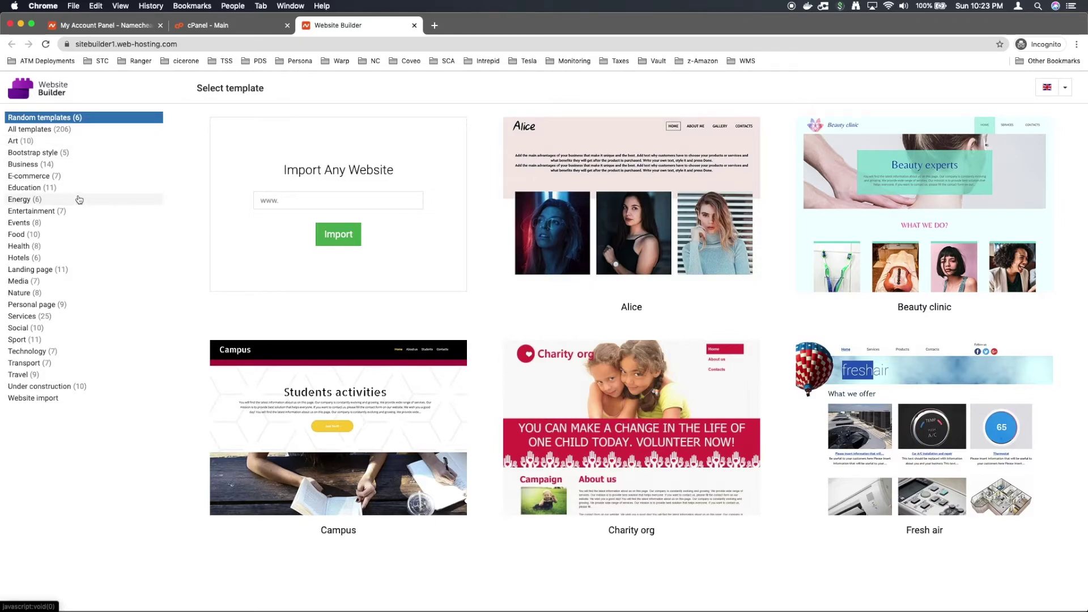
Step: Preview the Cooking Time template from Food, including its About and Contacts pages
{"action": "left_click", "coordinate": [19, 234]}
{"action": "mouse_move", "coordinate": [367, 214]}
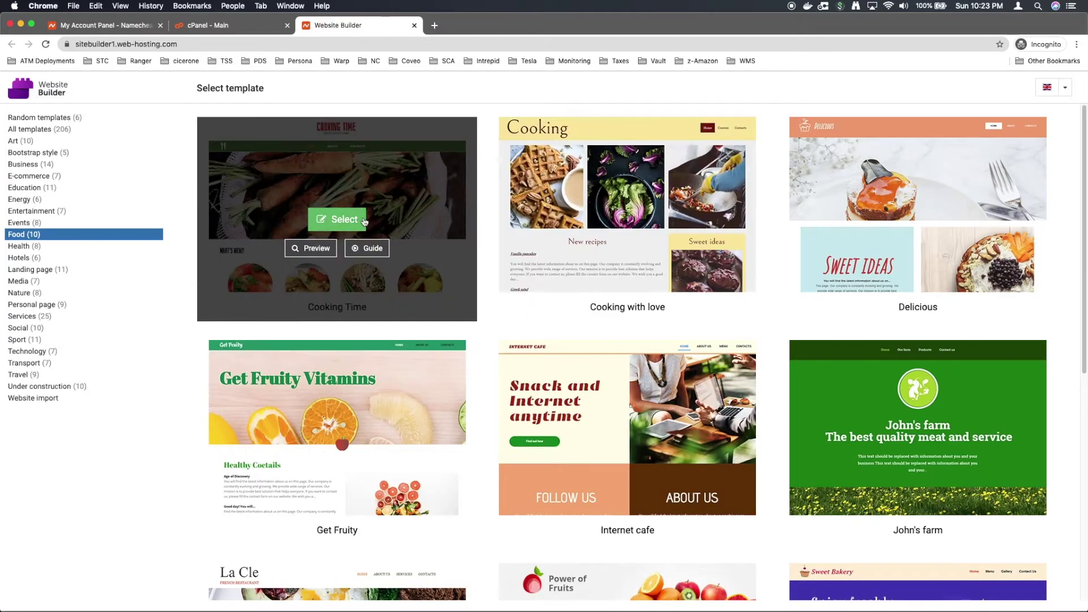
{"action": "left_click", "coordinate": [316, 249]}
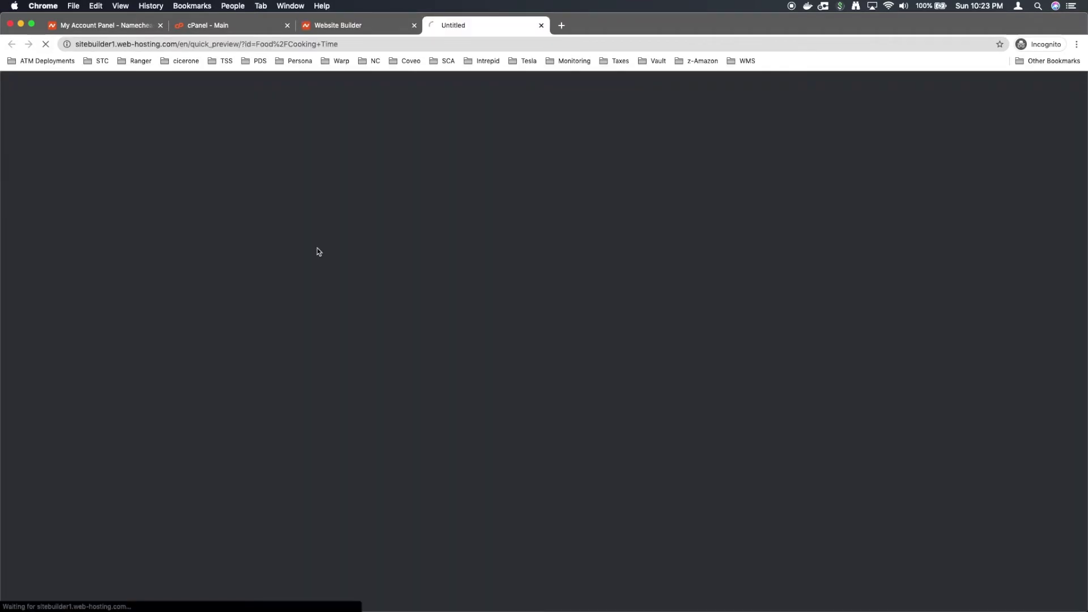
{"action": "scroll", "coordinate": [326, 247], "scroll_direction": "down", "scroll_amount": 6}
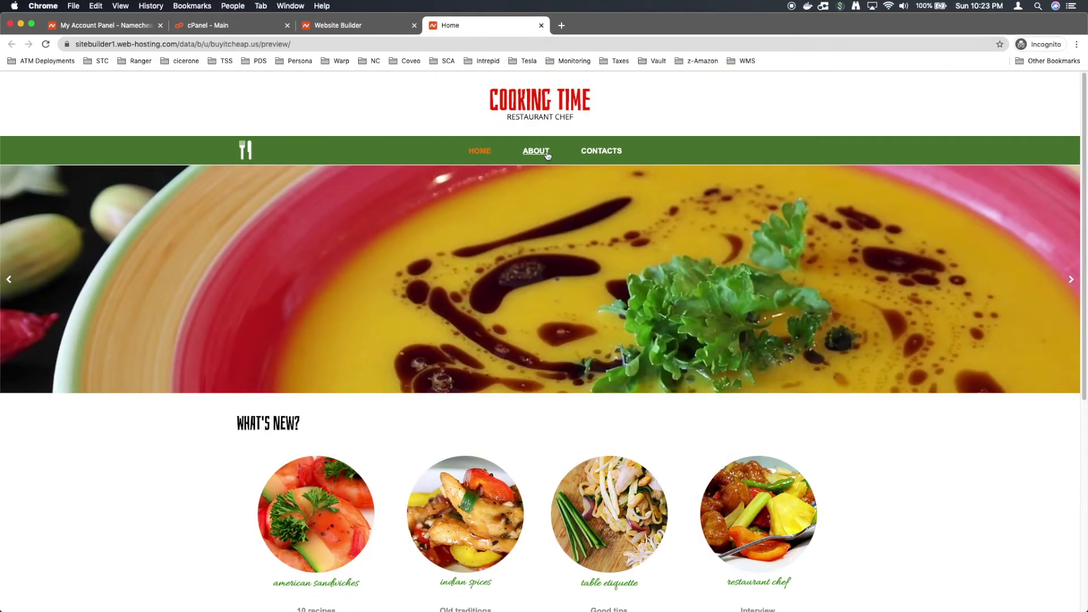
{"action": "left_click", "coordinate": [548, 156]}
{"action": "left_click", "coordinate": [604, 152]}
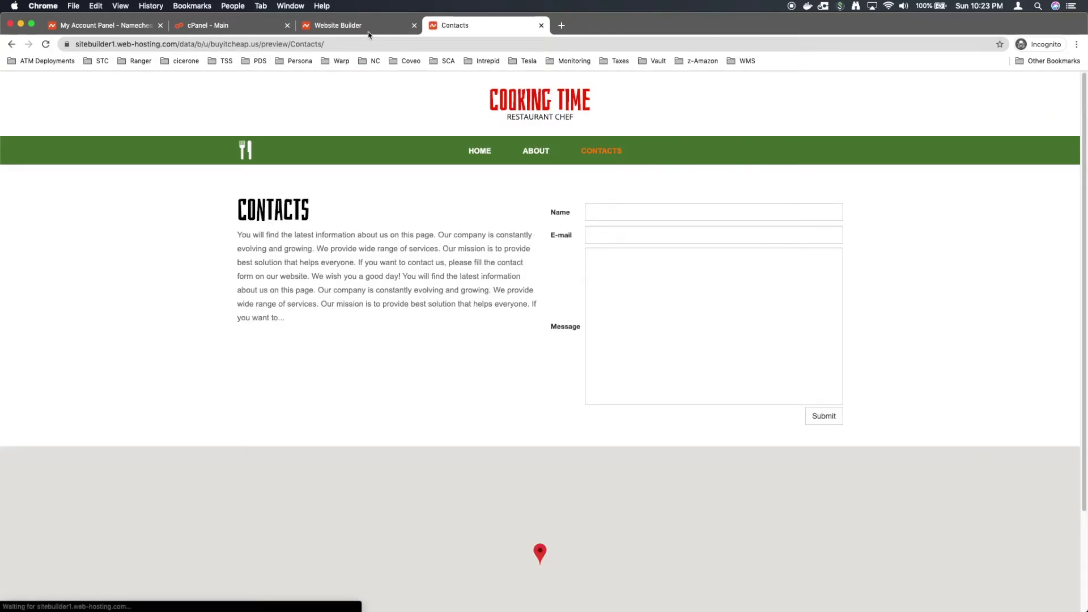
{"action": "left_click", "coordinate": [355, 26]}
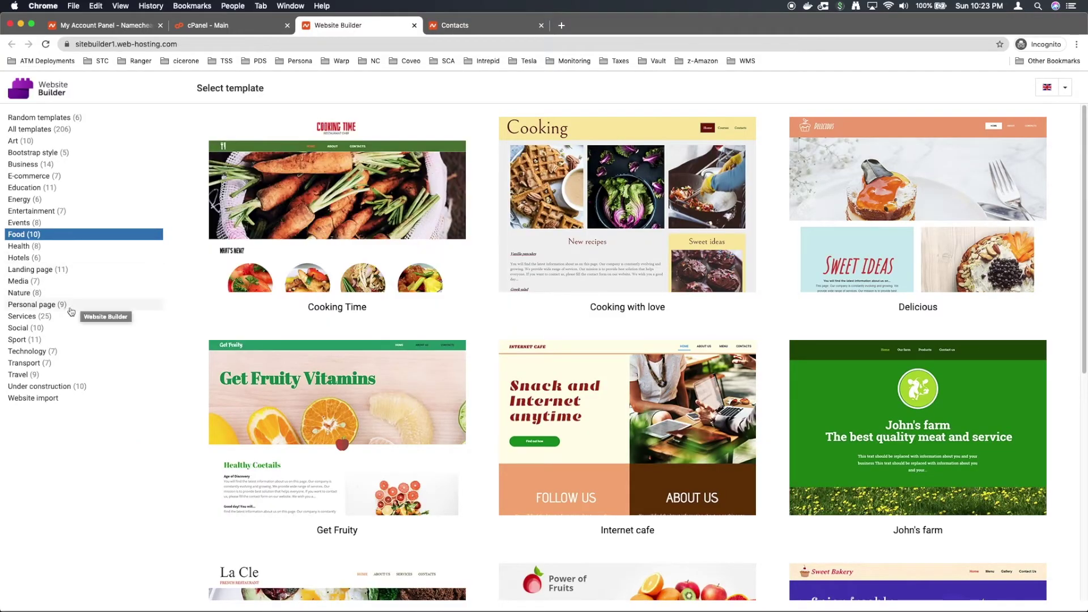
Step: Select the Auto repair template from the Services category
{"action": "left_click", "coordinate": [26, 317]}
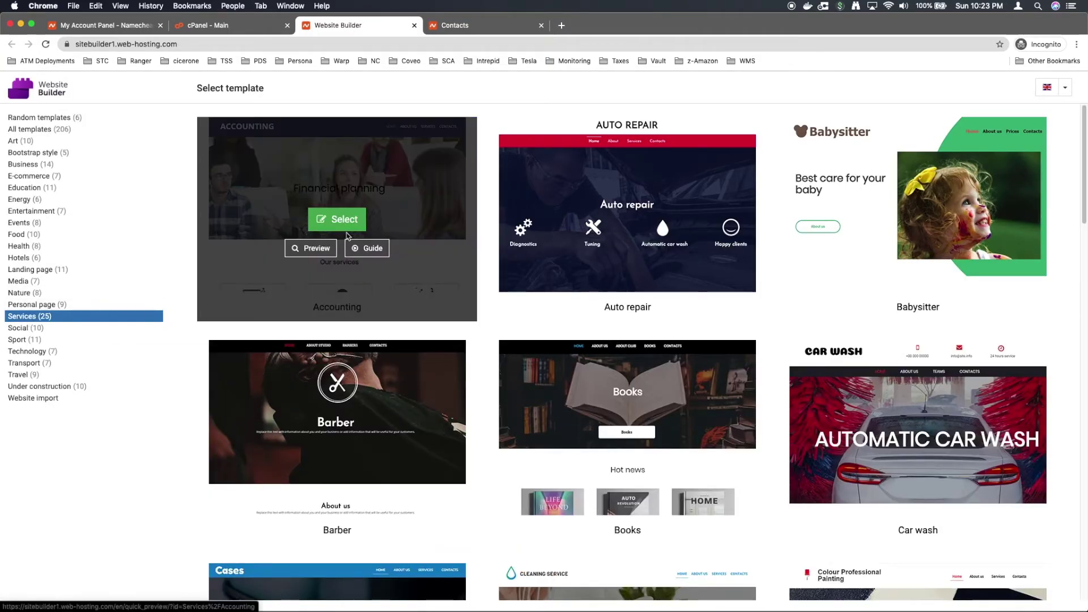
{"action": "scroll", "coordinate": [927, 281], "scroll_direction": "down", "scroll_amount": 4}
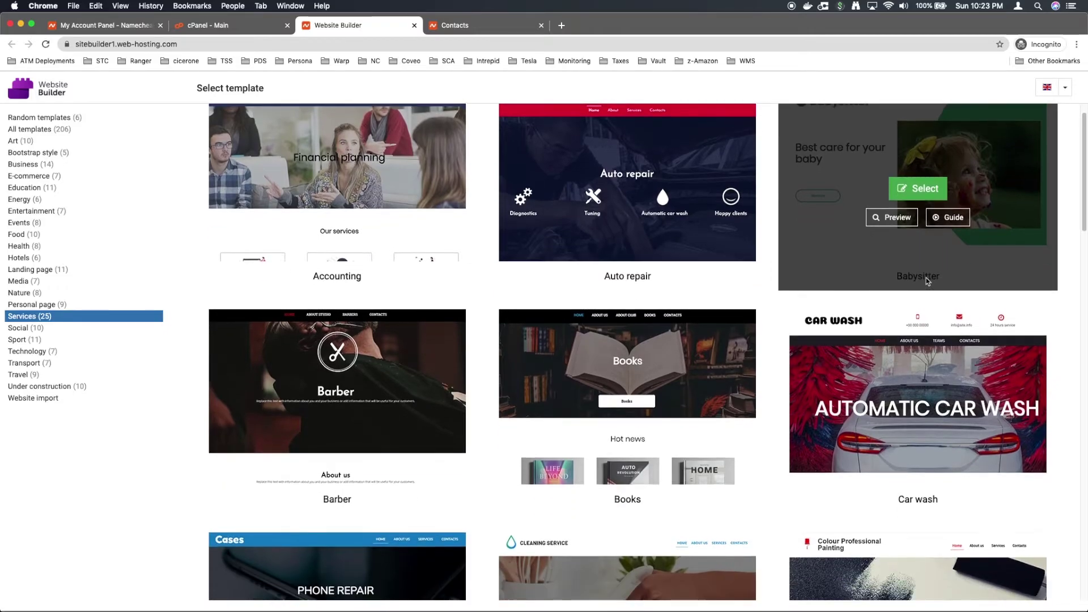
{"action": "scroll", "coordinate": [587, 261], "scroll_direction": "down", "scroll_amount": 4}
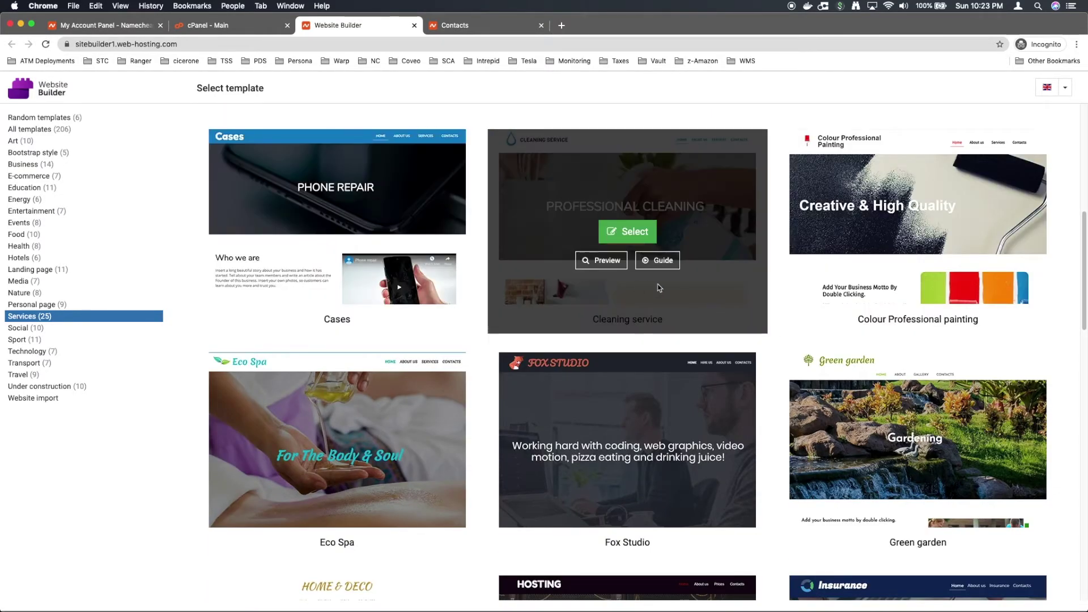
{"action": "scroll", "coordinate": [587, 262], "scroll_direction": "down", "scroll_amount": 4}
{"action": "scroll", "coordinate": [587, 261], "scroll_direction": "up", "scroll_amount": 12}
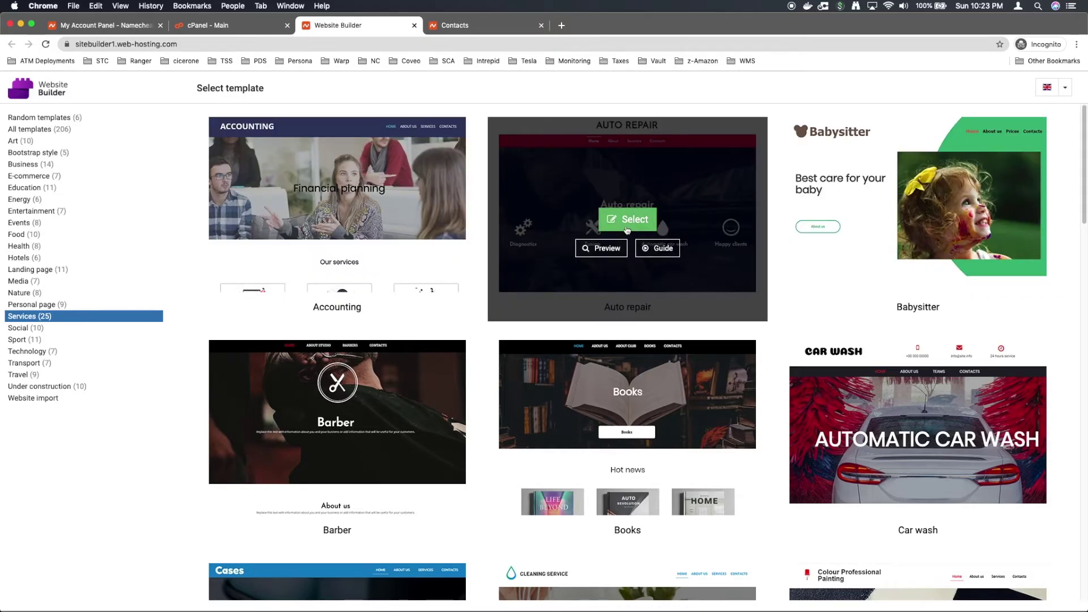
{"action": "left_click", "coordinate": [623, 223]}
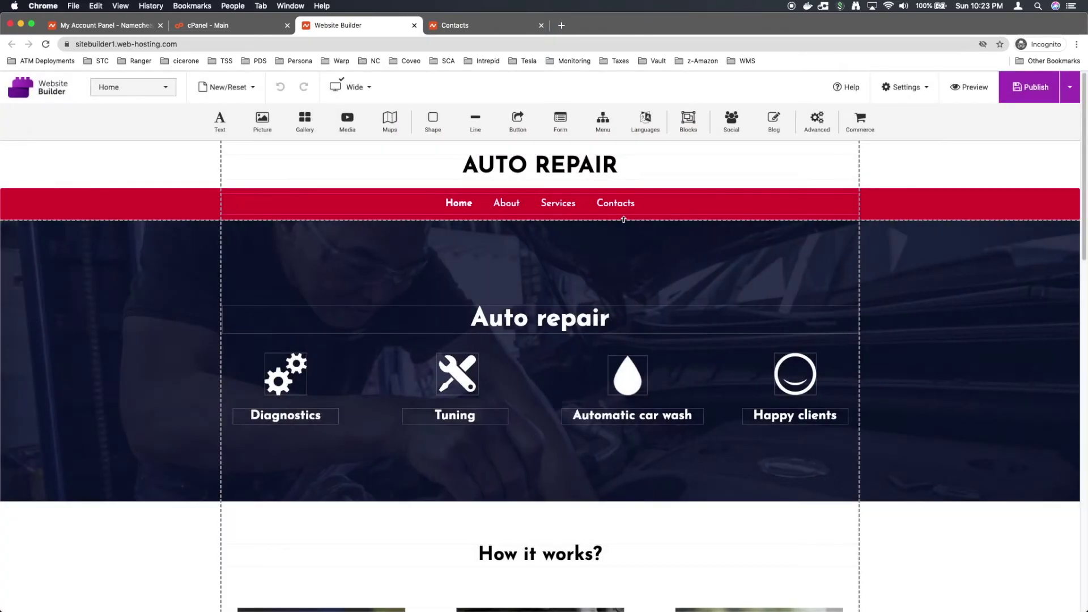
Step: Replace the home page title text 'AUTO REPAIR' with 'ABC AUTO REPAIR'
{"action": "scroll", "coordinate": [623, 220], "scroll_direction": "down", "scroll_amount": 1}
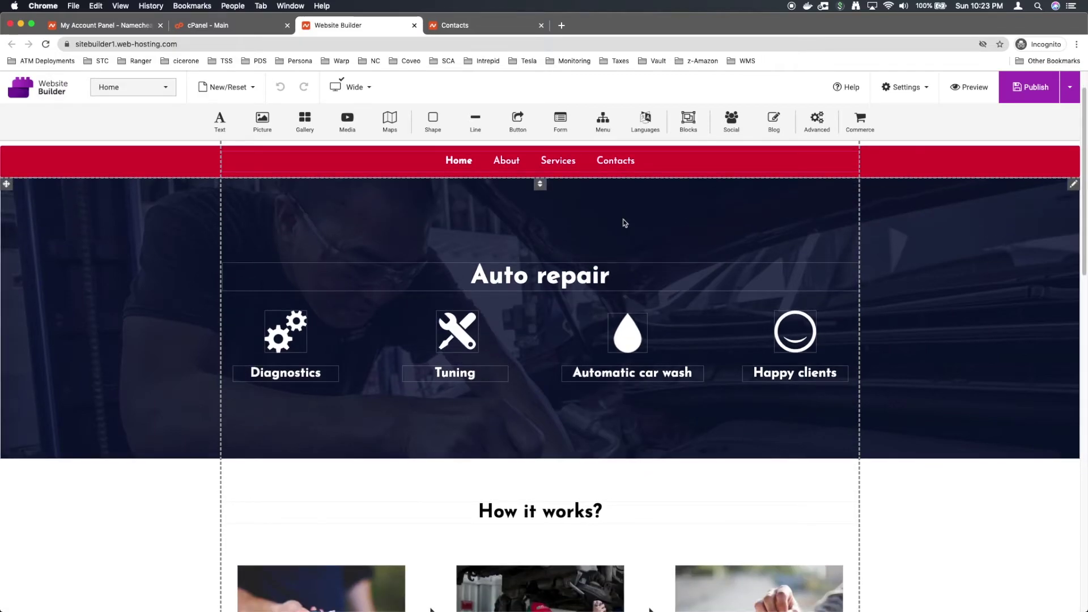
{"action": "scroll", "coordinate": [624, 221], "scroll_direction": "down", "scroll_amount": 5}
{"action": "scroll", "coordinate": [625, 221], "scroll_direction": "up", "scroll_amount": 6}
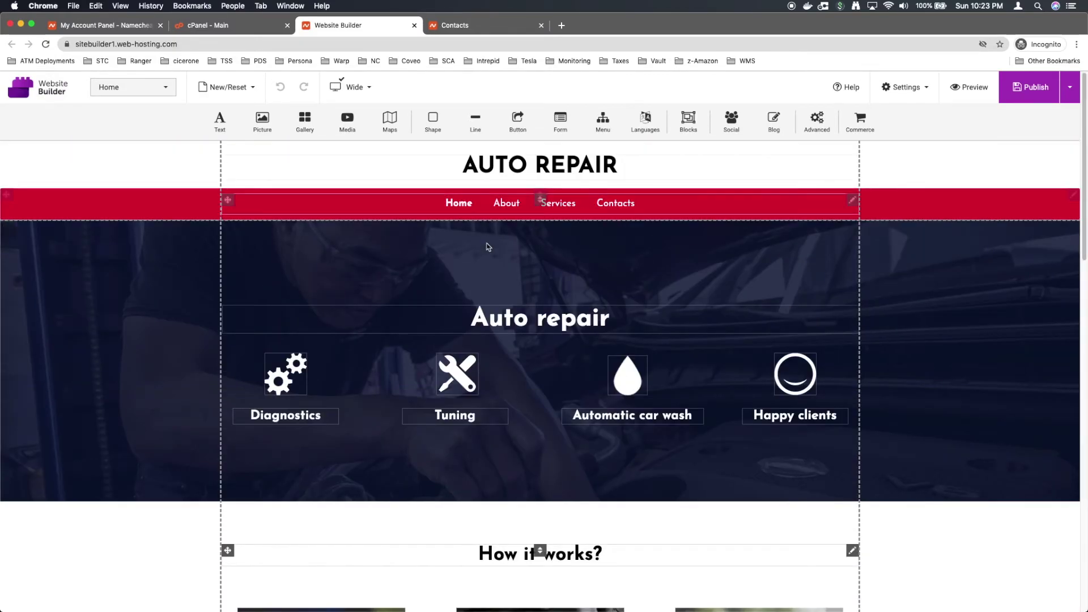
{"action": "left_click", "coordinate": [510, 166]}
{"action": "left_click", "coordinate": [498, 164]}
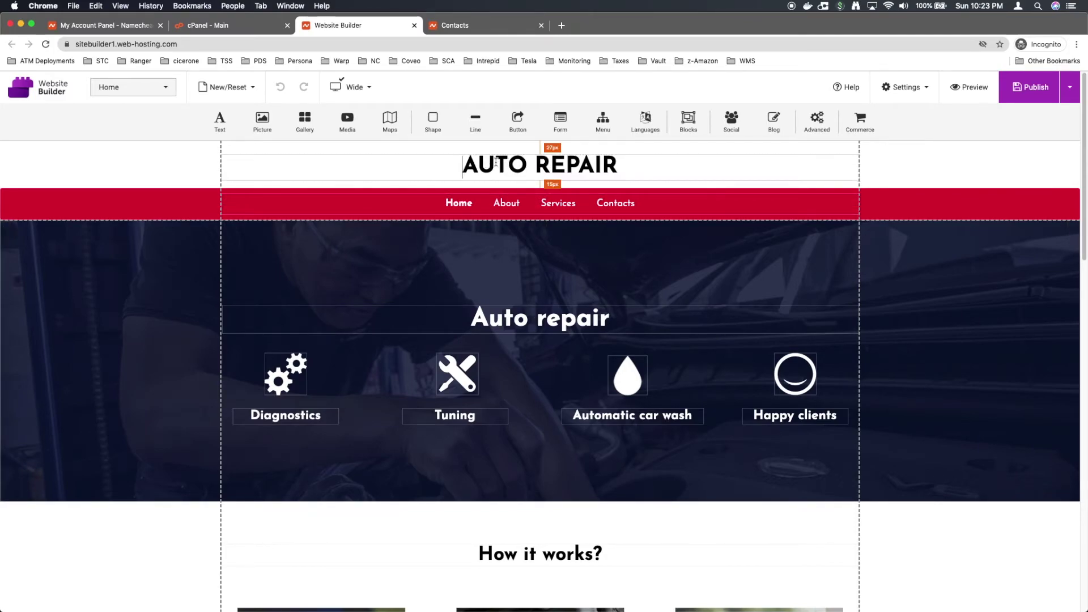
{"action": "key", "text": "super+a"}
{"action": "type", "text": "ABC"}
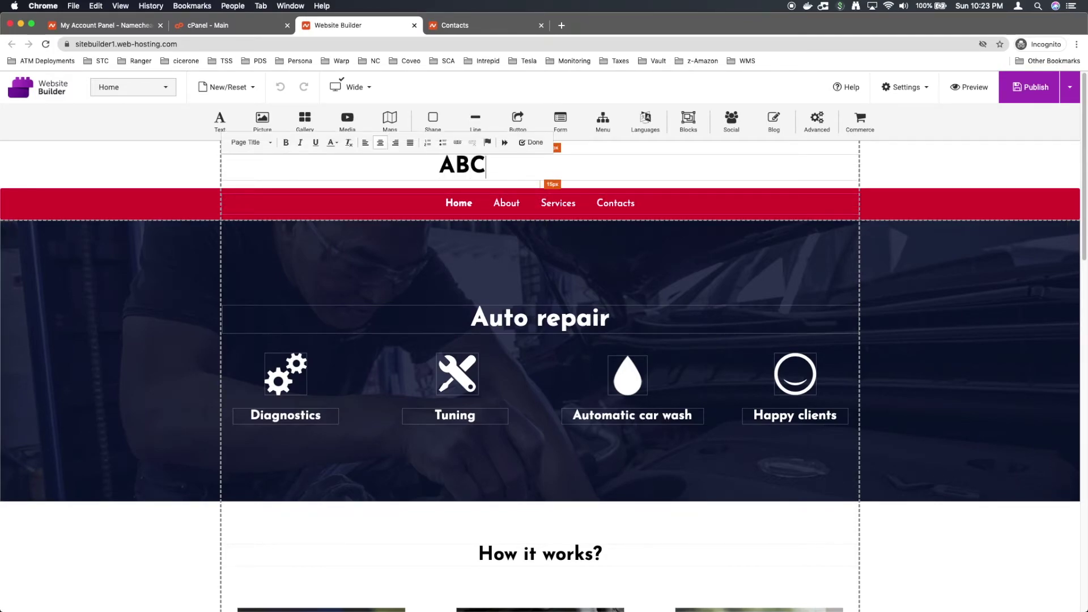
{"action": "type", "text": " AUT"}
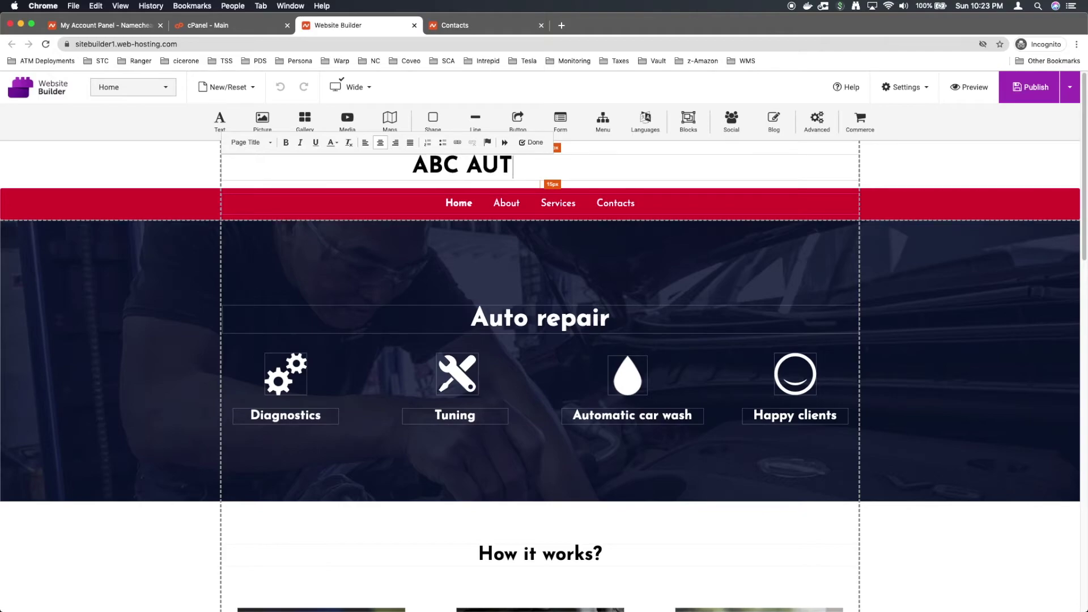
{"action": "type", "text": "O REPAI"}
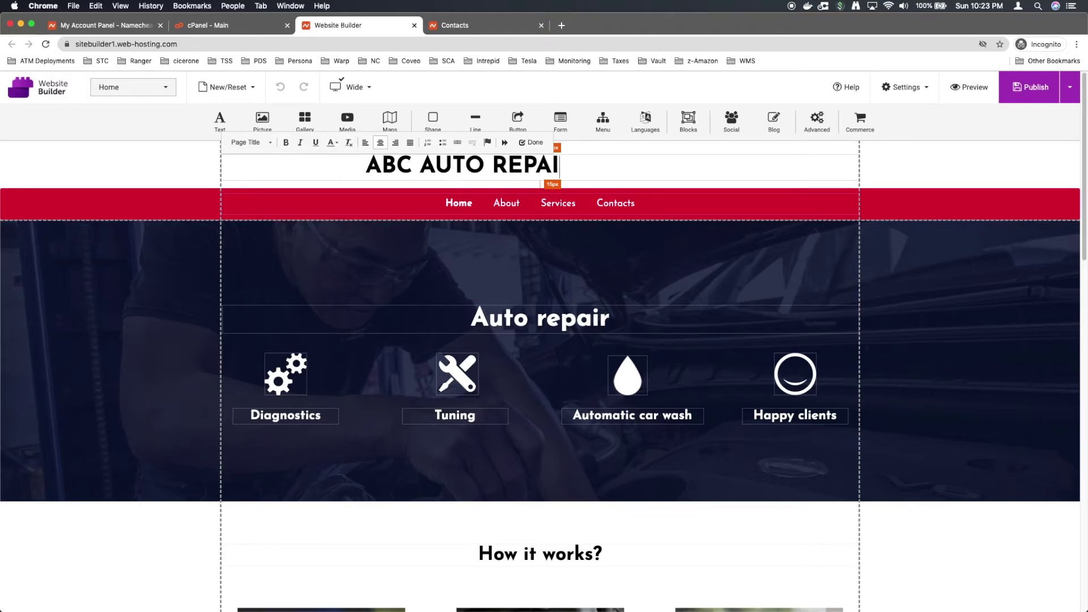
{"action": "type", "text": "R"}
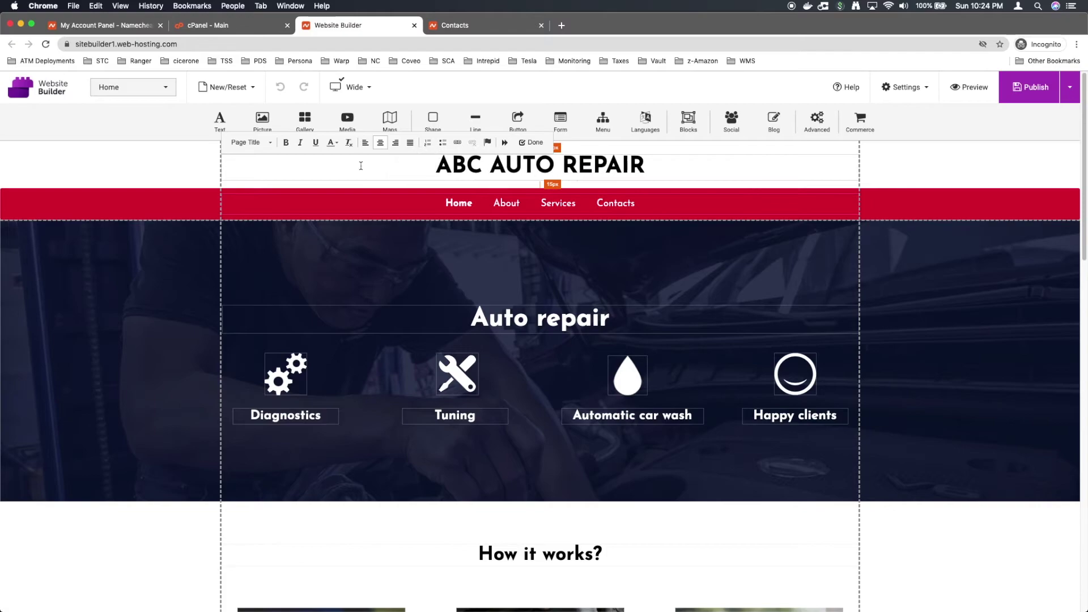
{"action": "left_click", "coordinate": [706, 202]}
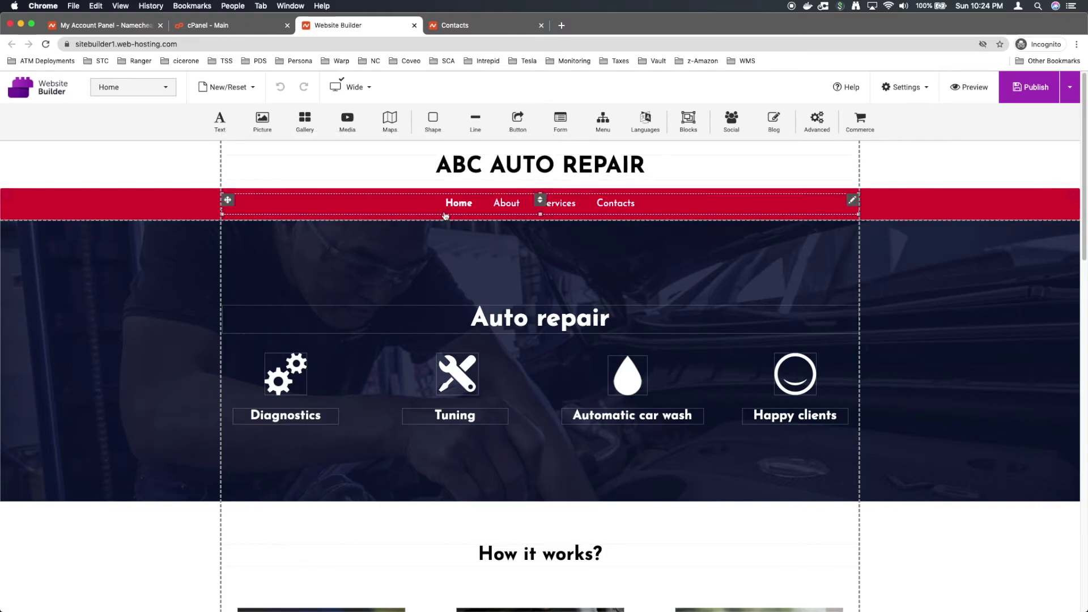
Step: Save the edited ABC AUTO REPAIR home page as a draft
{"action": "left_click", "coordinate": [463, 205]}
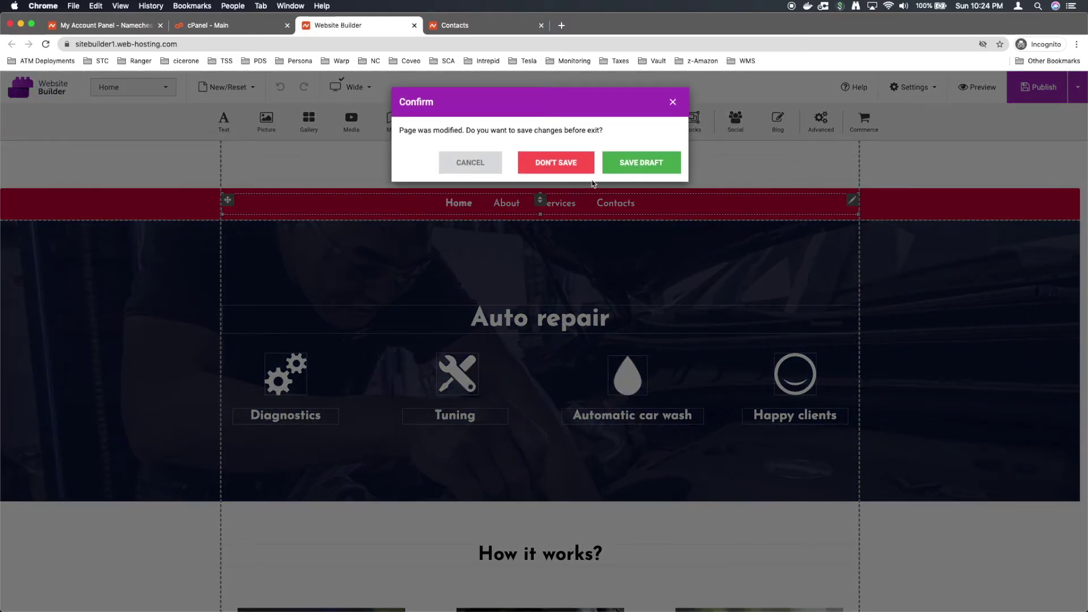
{"action": "left_click", "coordinate": [632, 169]}
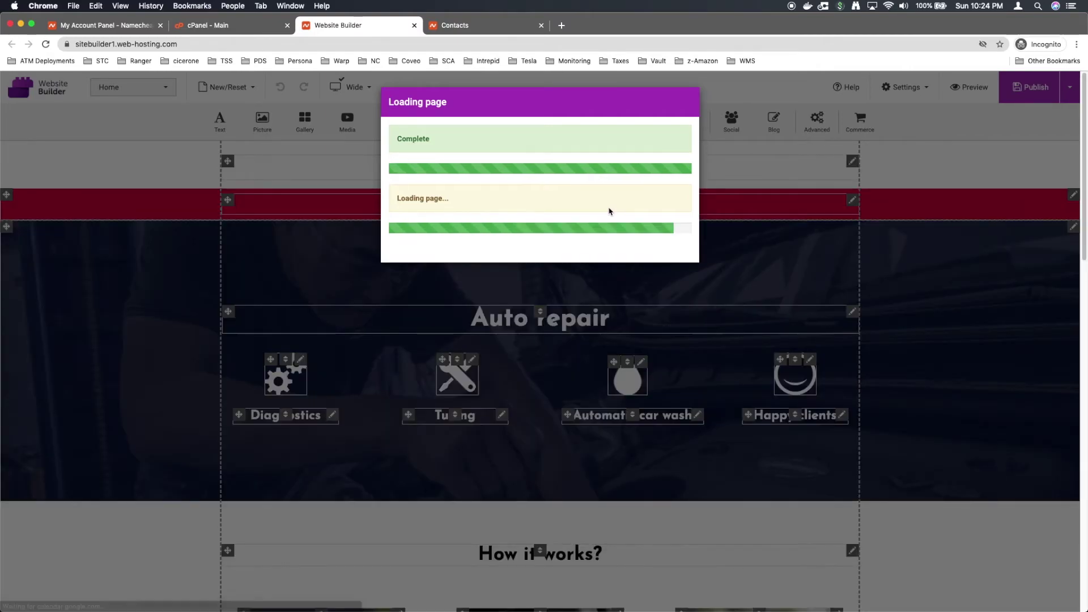
{"action": "scroll", "coordinate": [570, 253], "scroll_direction": "down", "scroll_amount": 6}
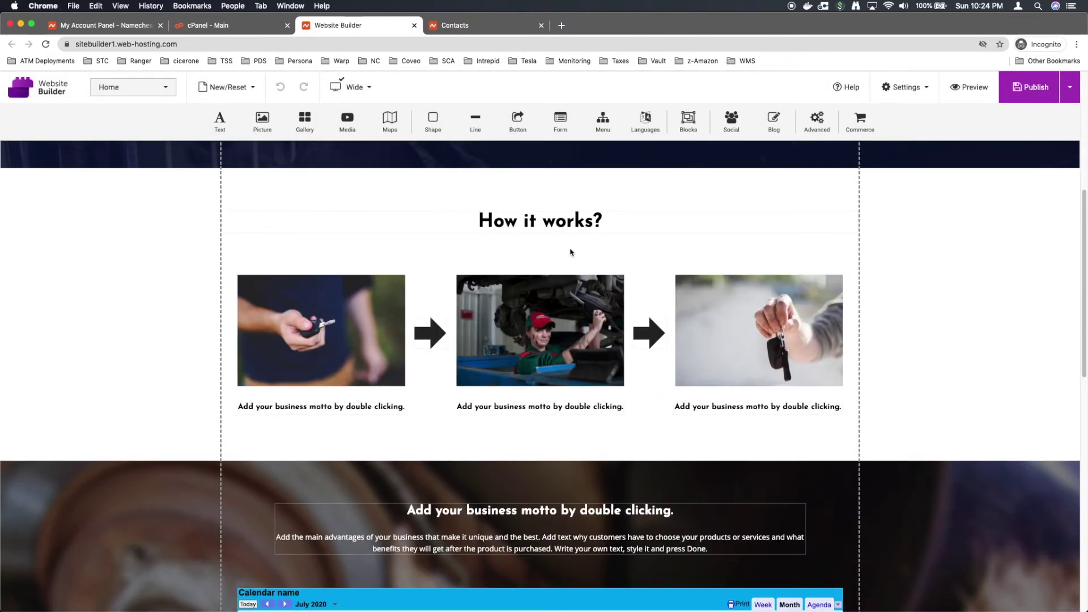
{"action": "scroll", "coordinate": [570, 252], "scroll_direction": "down", "scroll_amount": 6}
{"action": "scroll", "coordinate": [571, 252], "scroll_direction": "up", "scroll_amount": 12}
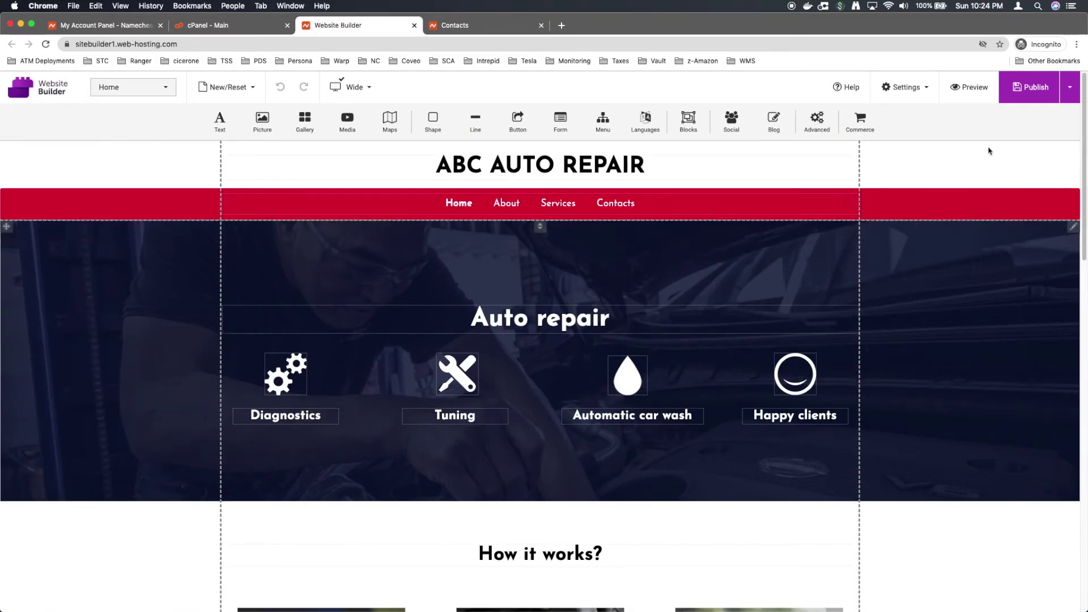
Step: Publish the ABC AUTO REPAIR site
{"action": "mouse_move", "coordinate": [1030, 94]}
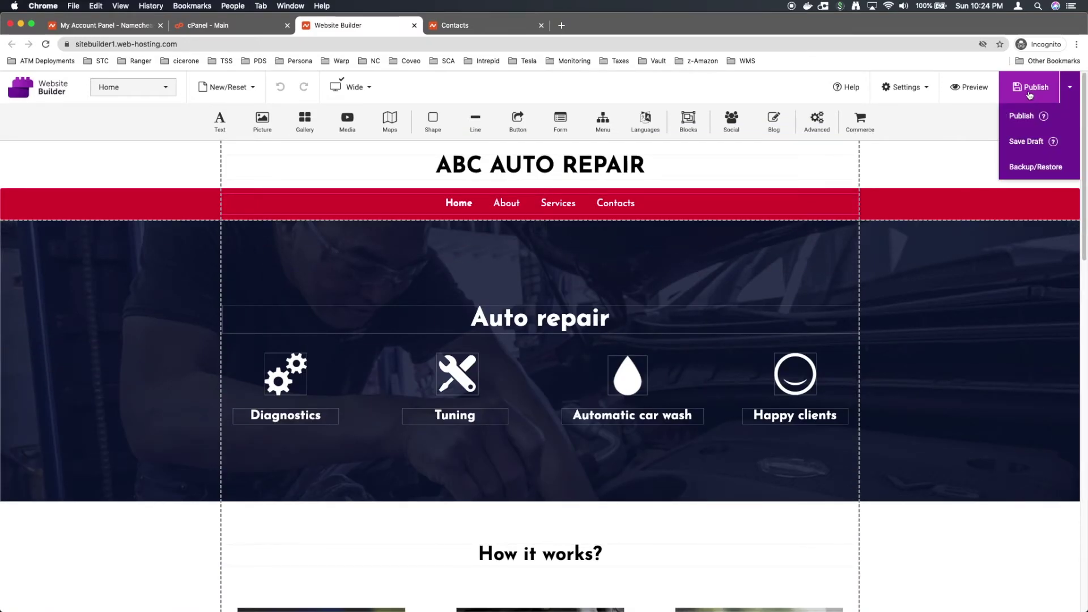
{"action": "left_click", "coordinate": [1030, 94]}
{"action": "mouse_move", "coordinate": [1031, 95]}
{"action": "left_click", "coordinate": [1023, 114]}
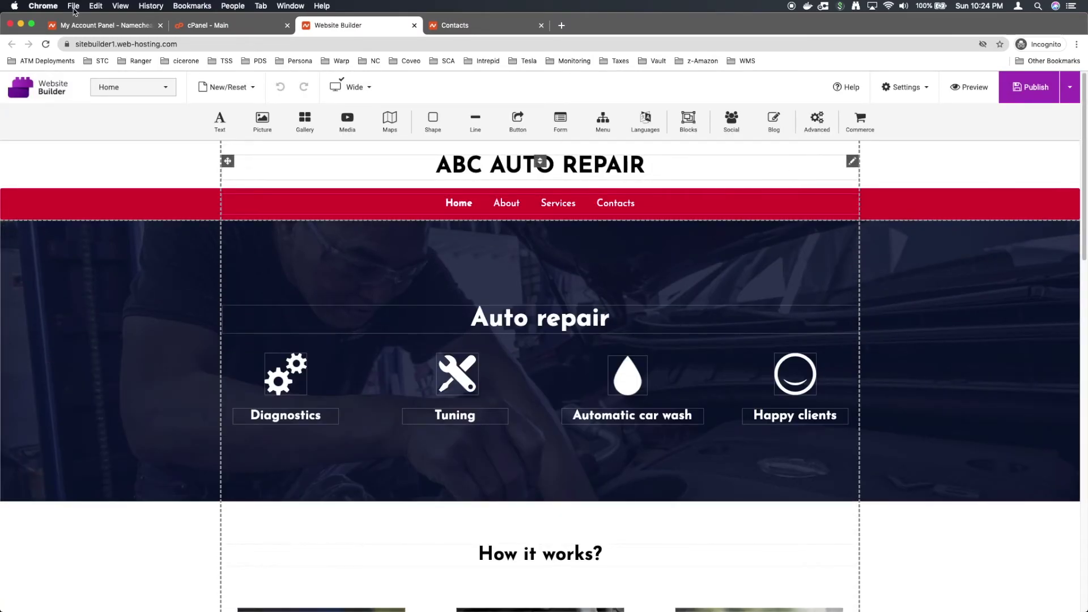
Step: Open live buyitcheap.us from cPanel past the certificate warning and verify the ABC AUTO REPAIR heading
{"action": "left_click", "coordinate": [224, 28]}
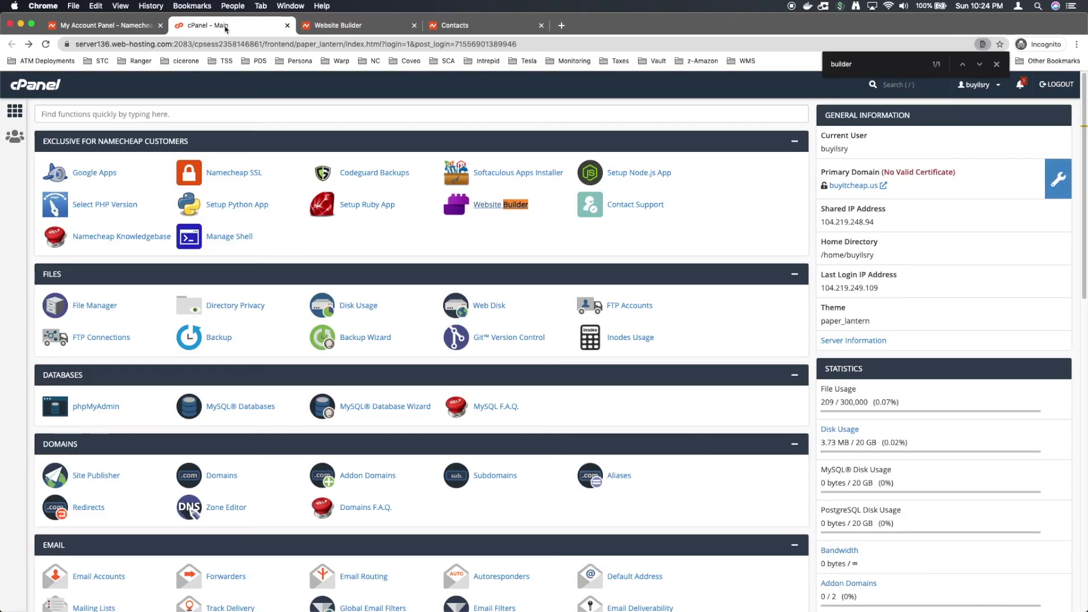
{"action": "left_click", "coordinate": [859, 187]}
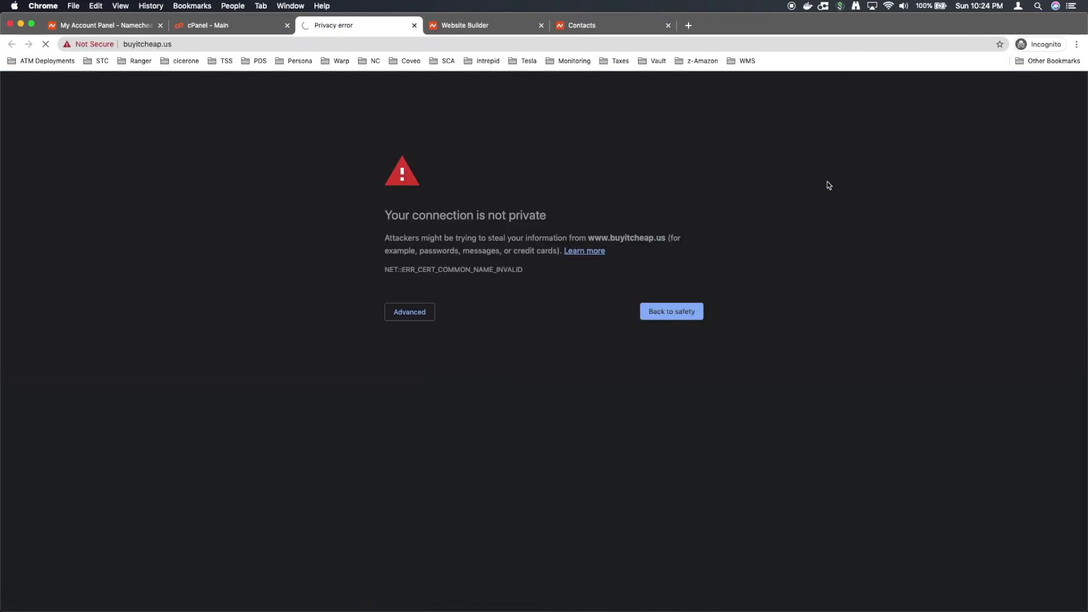
{"action": "left_click", "coordinate": [411, 313]}
{"action": "left_click", "coordinate": [424, 396]}
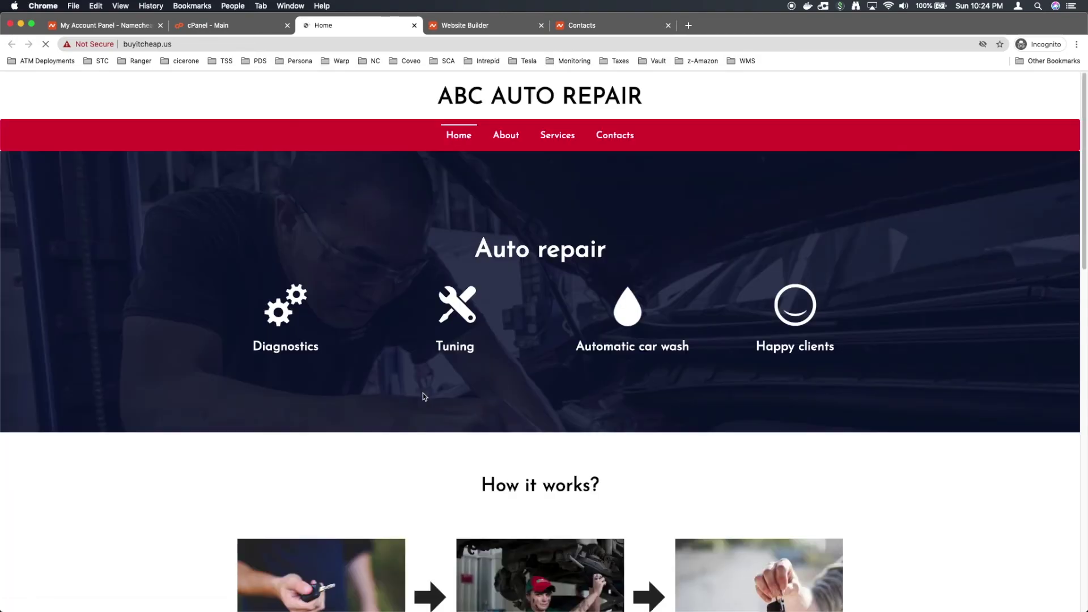
{"action": "scroll", "coordinate": [420, 395], "scroll_direction": "down", "scroll_amount": 15}
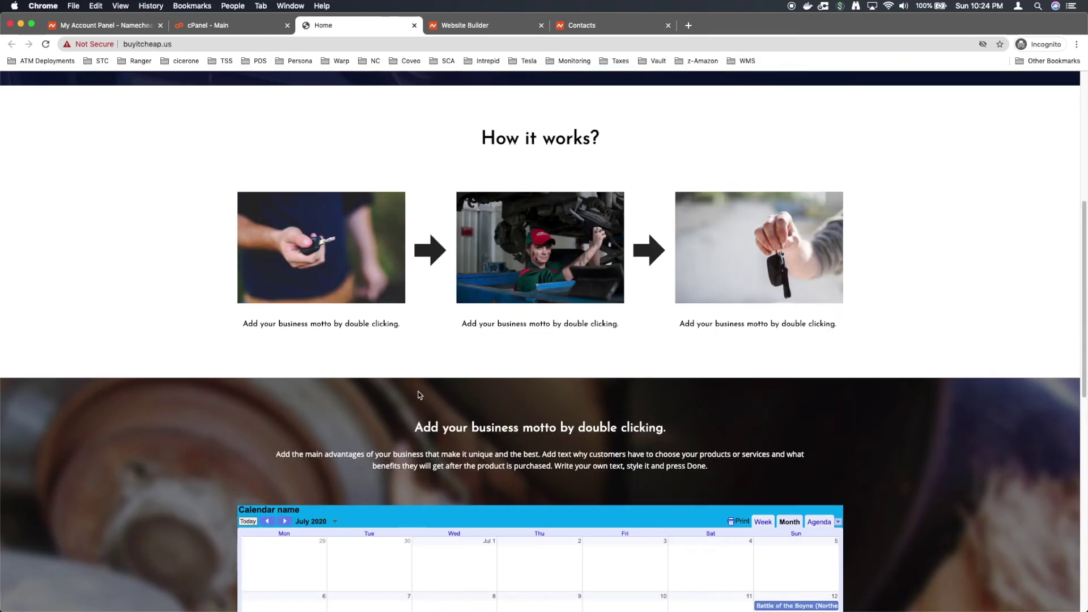
{"action": "scroll", "coordinate": [419, 395], "scroll_direction": "up", "scroll_amount": 15}
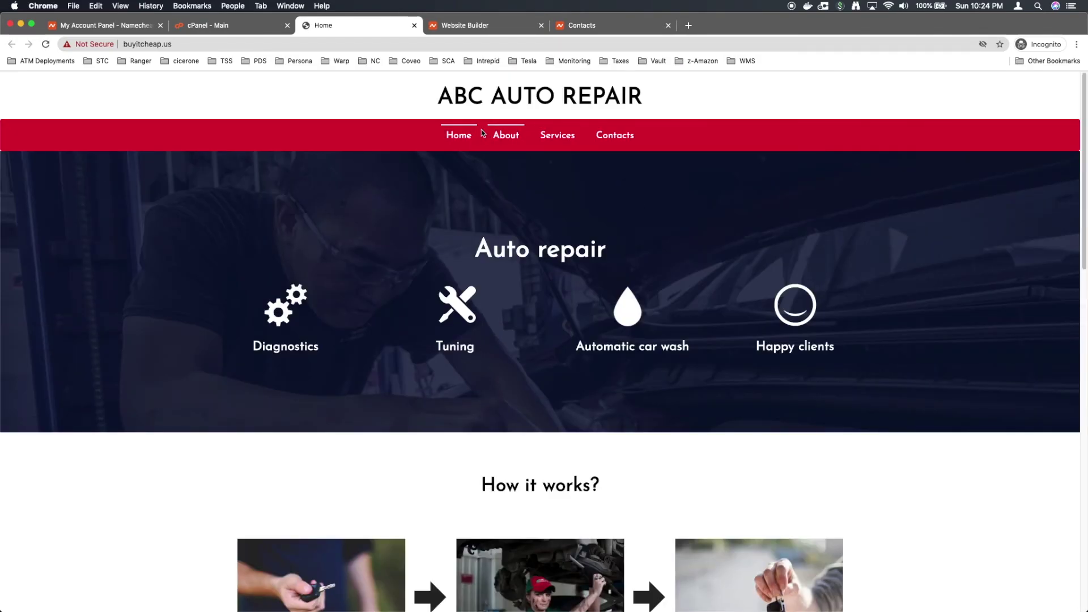
{"action": "left_click_drag", "start_coordinate": [442, 98], "coordinate": [662, 93]}
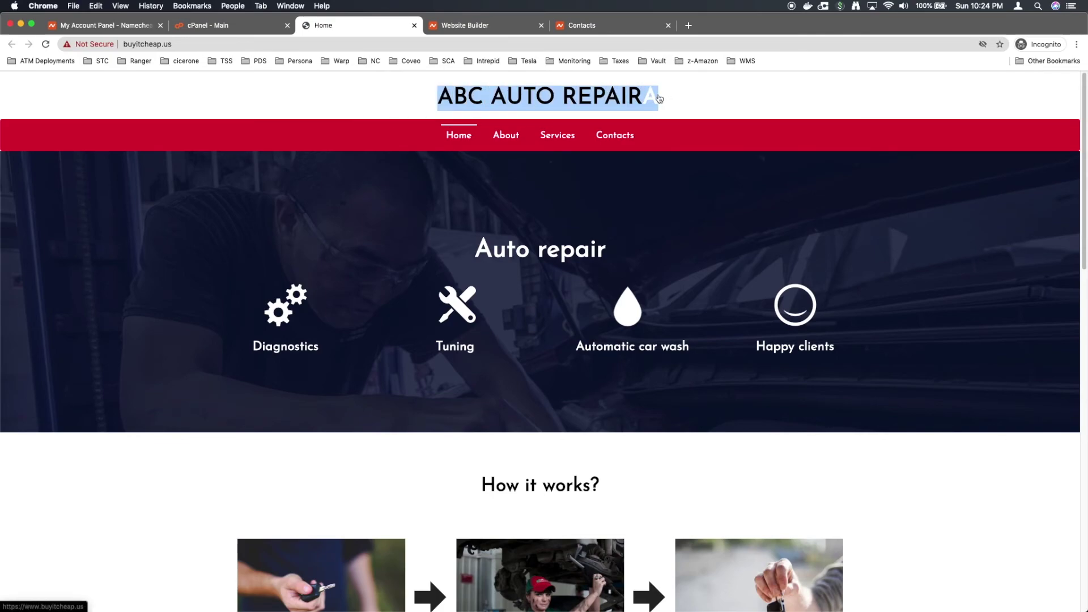
{"action": "left_click", "coordinate": [244, 46]}
{"action": "left_click", "coordinate": [94, 44]}
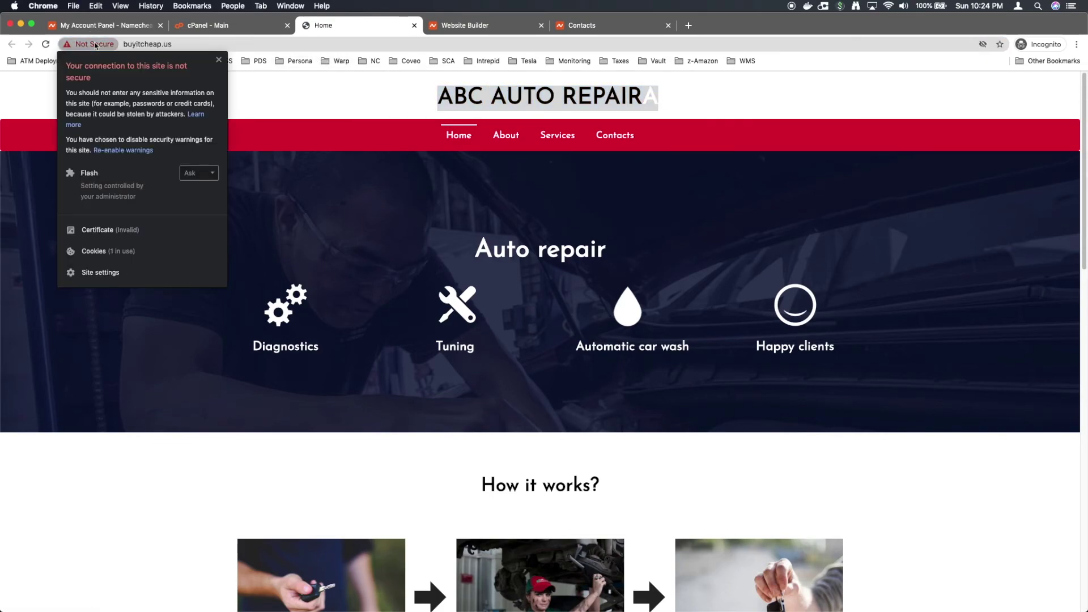
Step: Check the buyitcheap.us PositiveSSL certificate status in Namecheap, then return to Website Builder
{"action": "left_click", "coordinate": [148, 27]}
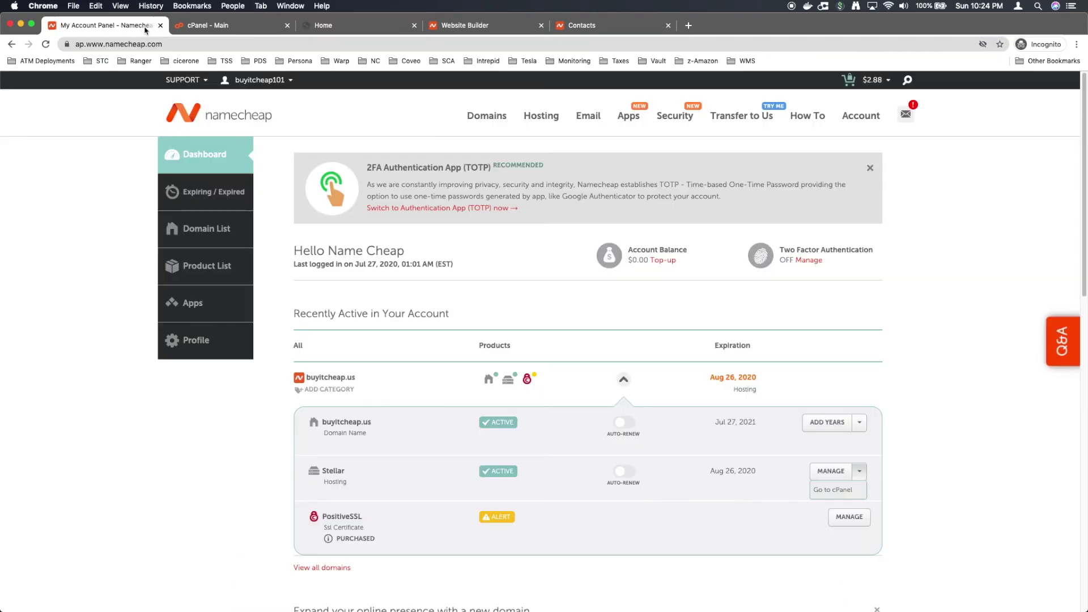
{"action": "mouse_move", "coordinate": [529, 383]}
{"action": "left_click", "coordinate": [494, 446]}
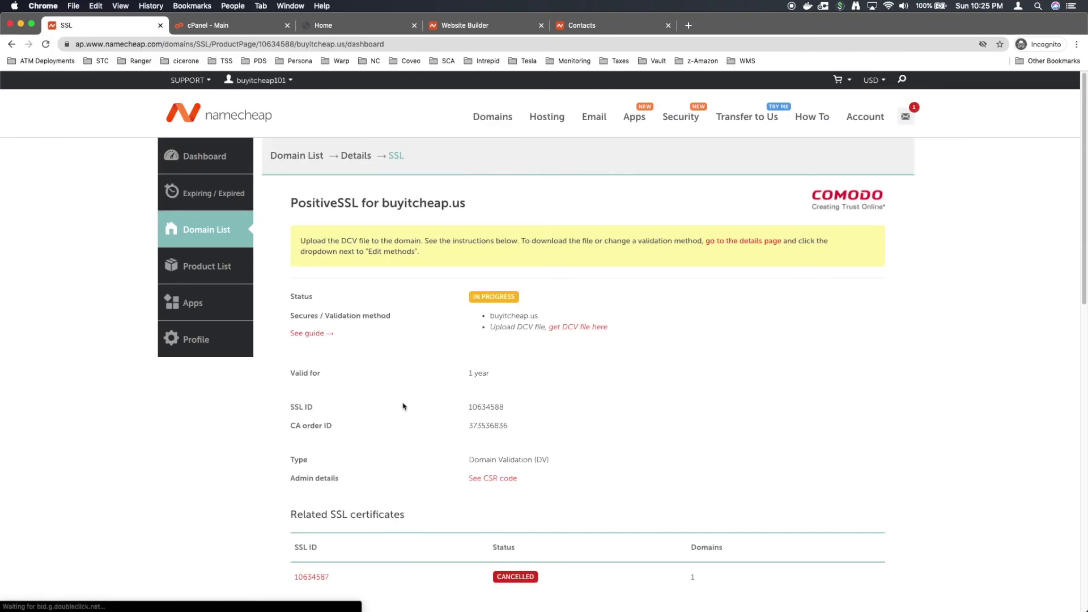
{"action": "left_click", "coordinate": [376, 25]}
{"action": "left_click", "coordinate": [327, 46]}
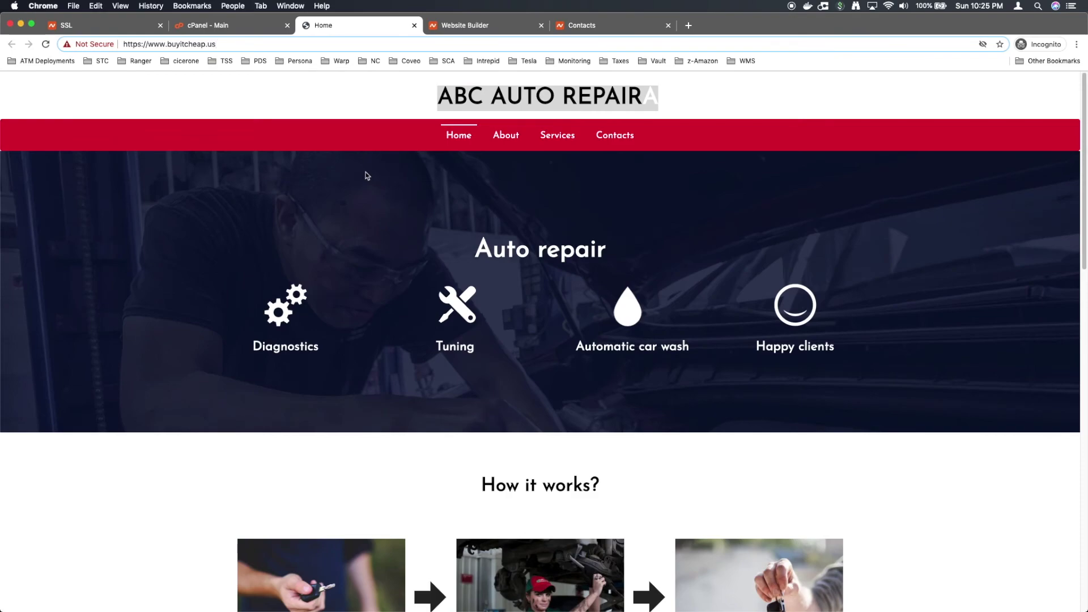
{"action": "left_click", "coordinate": [480, 30]}
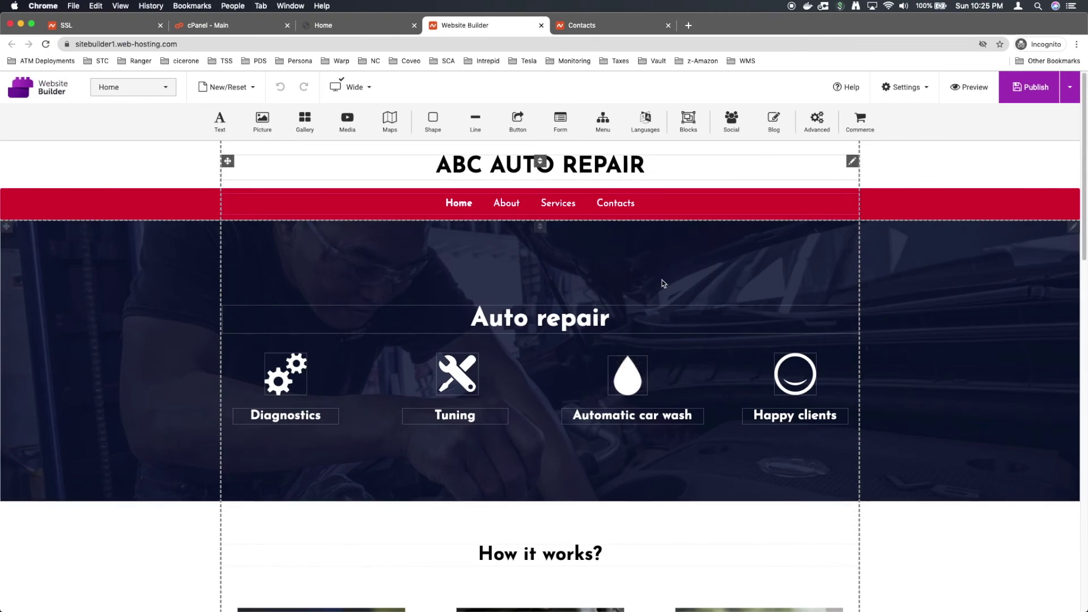
{"action": "scroll", "coordinate": [658, 291], "scroll_direction": "down", "scroll_amount": 15}
{"action": "scroll", "coordinate": [879, 320], "scroll_direction": "down", "scroll_amount": 5}
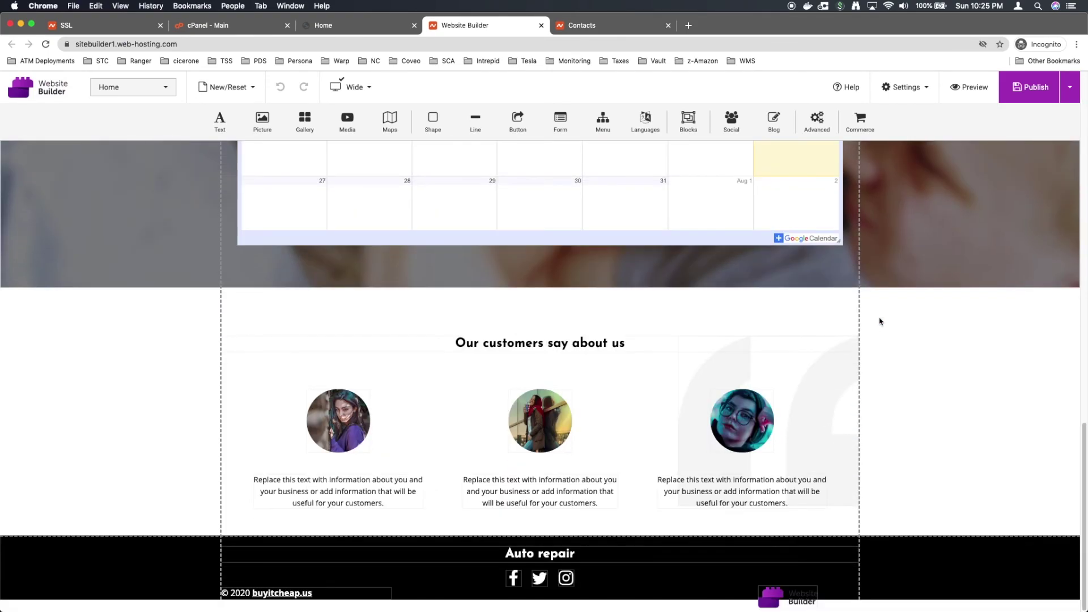
{"action": "scroll", "coordinate": [879, 321], "scroll_direction": "up", "scroll_amount": 20}
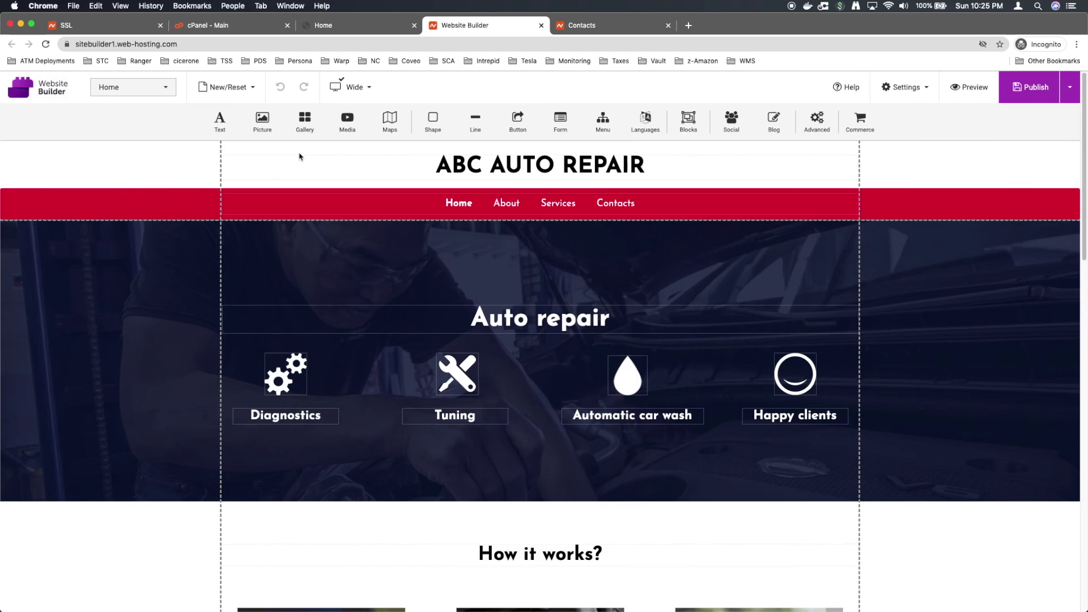
{"action": "scroll", "coordinate": [437, 284], "scroll_direction": "down", "scroll_amount": 3}
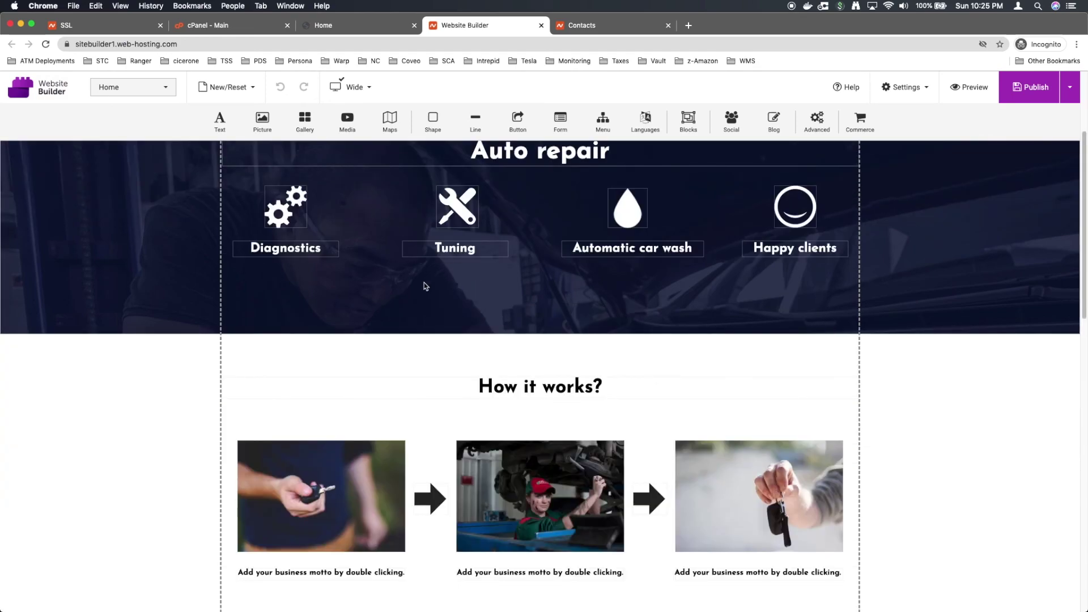
{"action": "scroll", "coordinate": [372, 265], "scroll_direction": "down", "scroll_amount": 7}
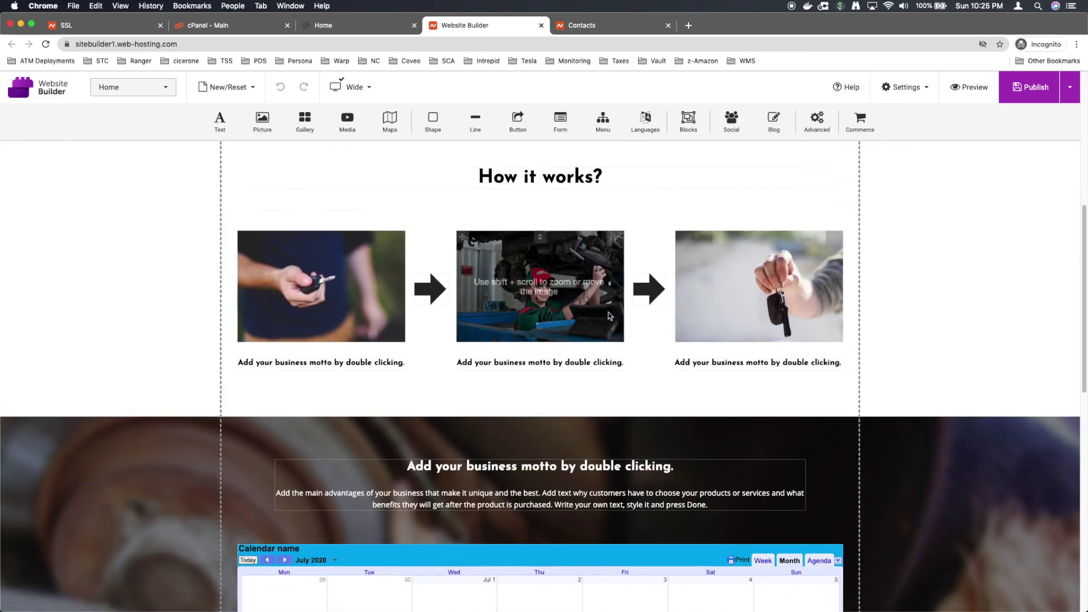
{"action": "scroll", "coordinate": [609, 315], "scroll_direction": "down", "scroll_amount": 3}
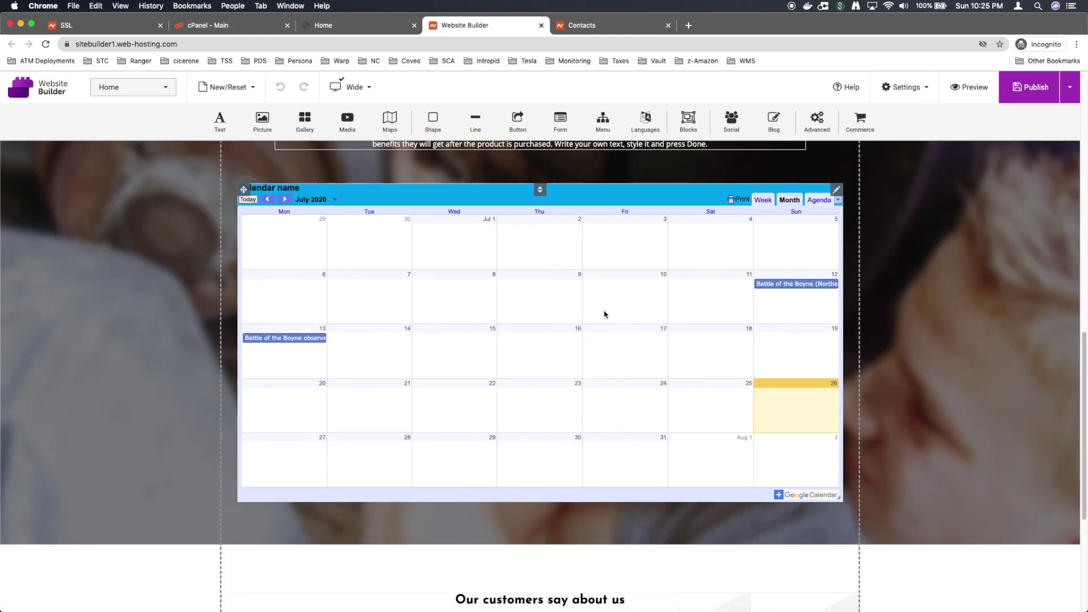